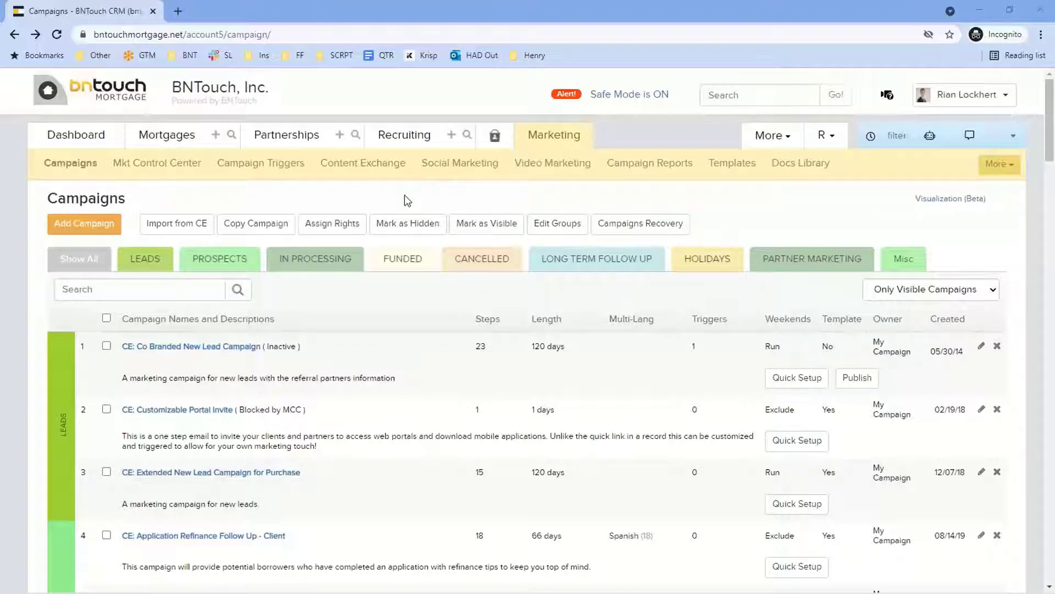
Open the CE: Co Branded New Lead Campaign and review its SMS, e-mail and task steps from Text1 to day 46
click(245, 347)
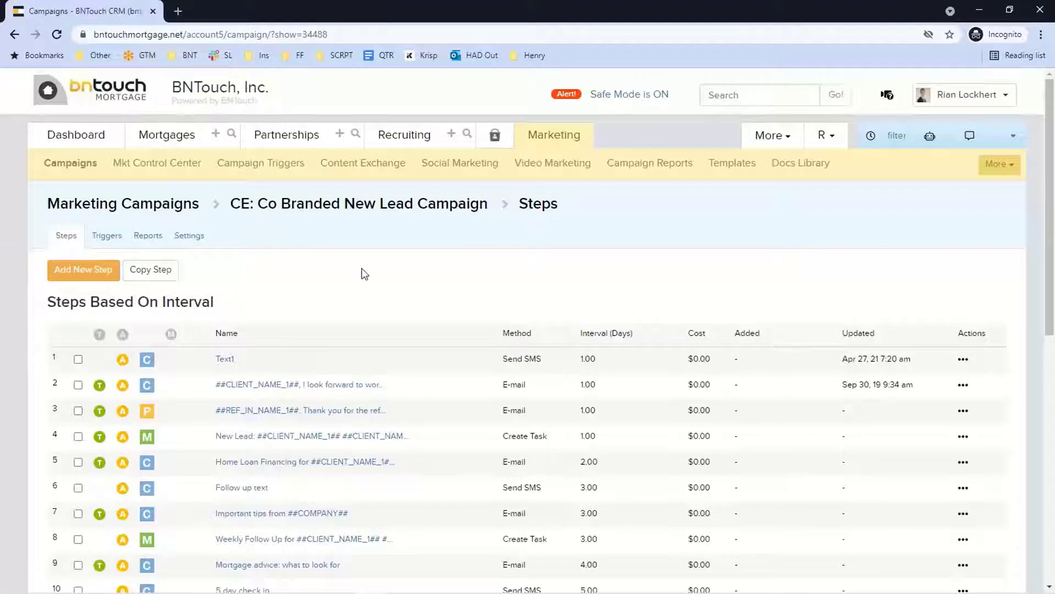
scroll(352, 272, down, 1)
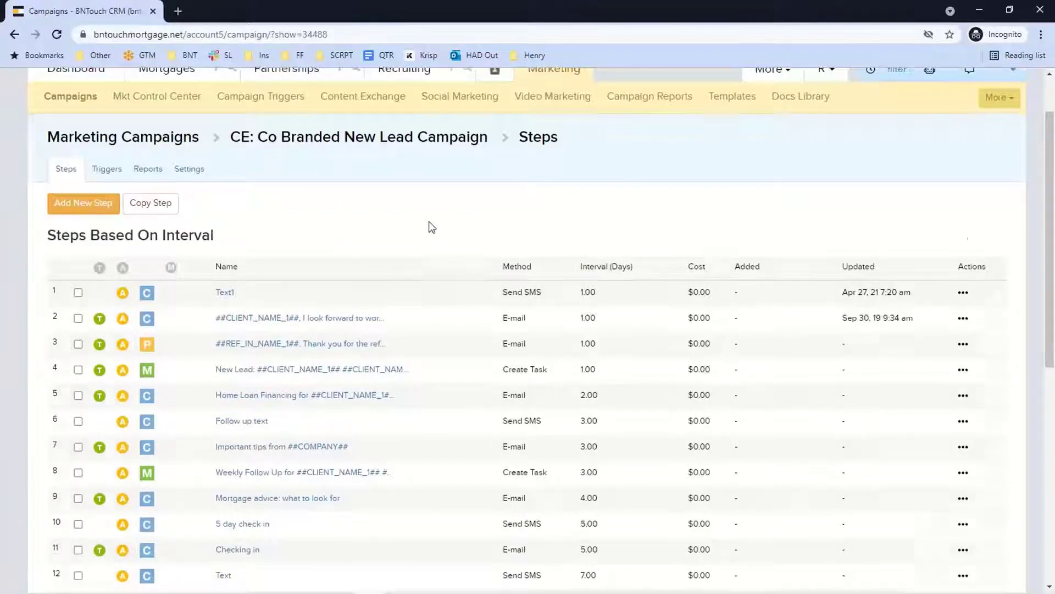
scroll(429, 228, down, 4)
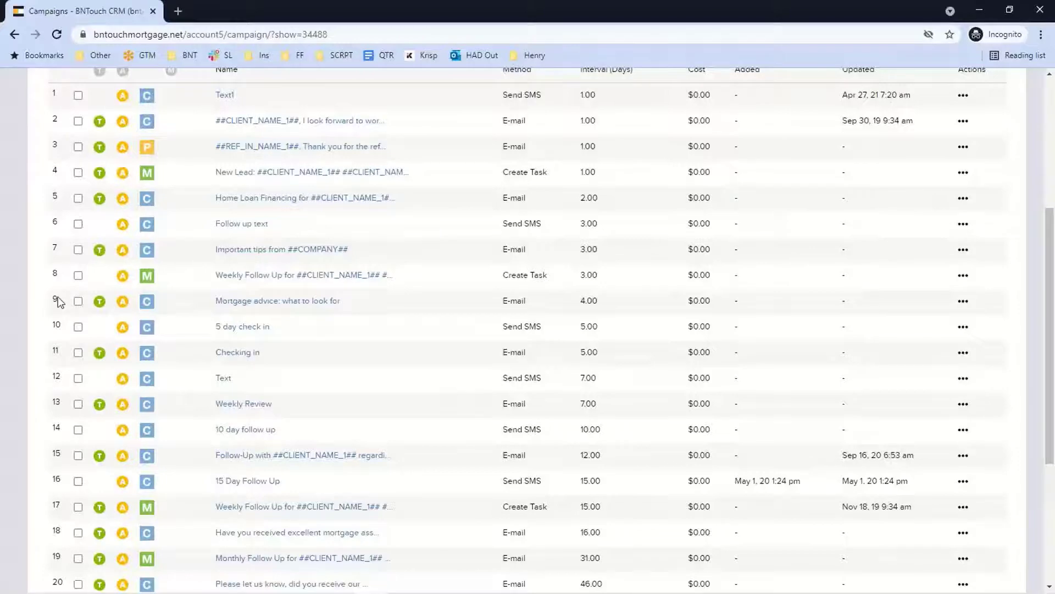
scroll(58, 302, down, 5)
scroll(259, 407, up, 9)
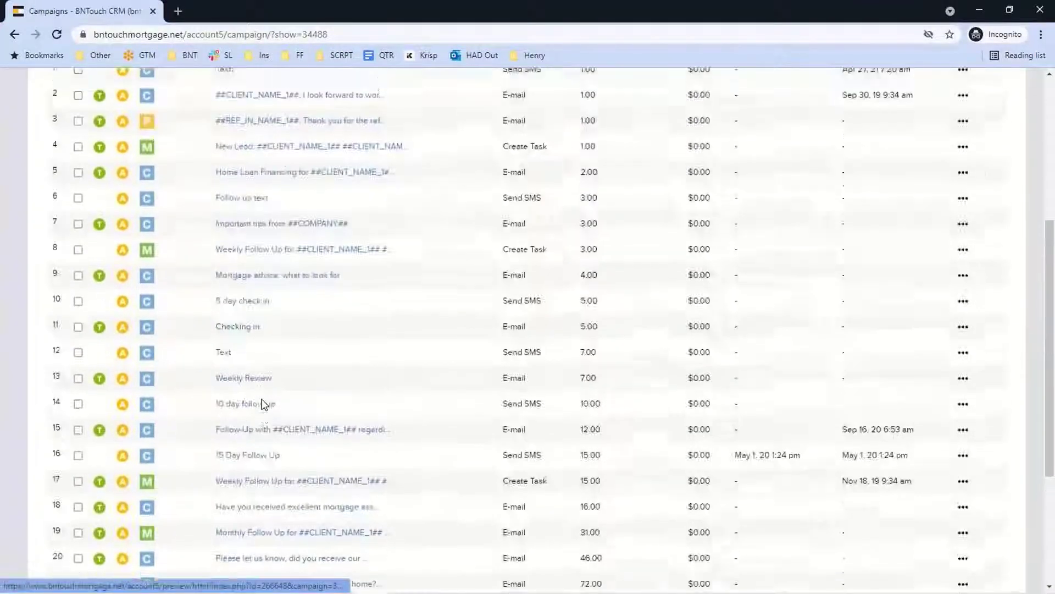
scroll(295, 317, down, 3)
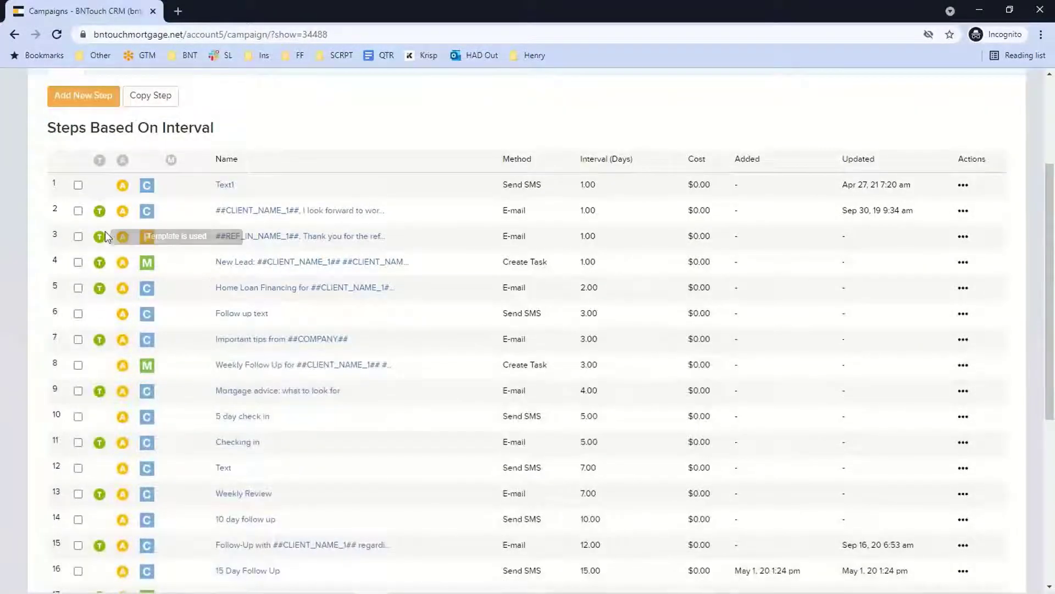
mouse_move(101, 292)
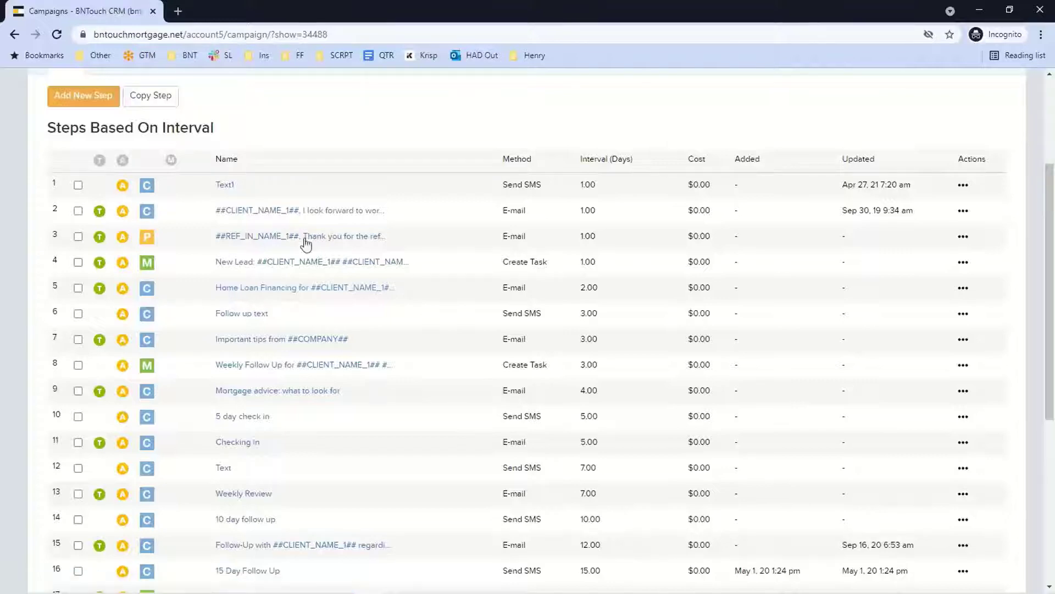
scroll(302, 238, up, 3)
scroll(348, 238, down, 3)
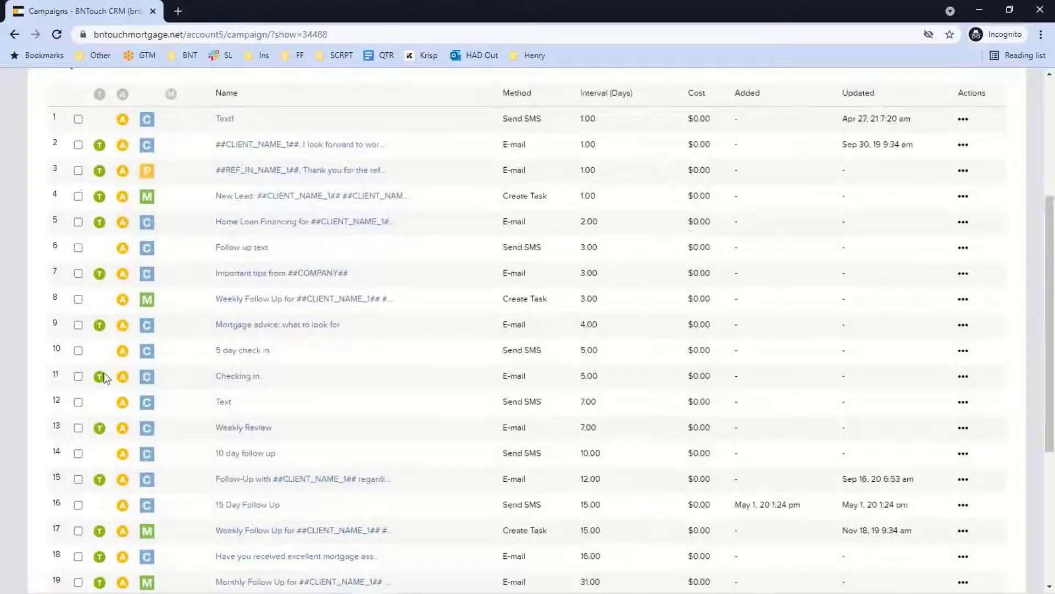
scroll(121, 534, down, 3)
scroll(159, 457, up, 6)
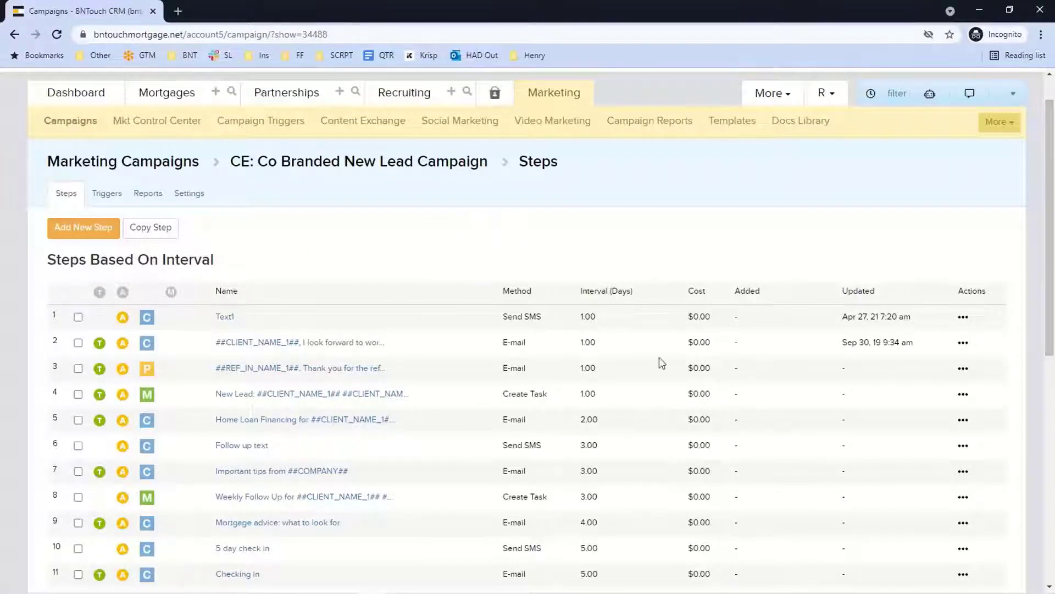
scroll(434, 345, down, 2)
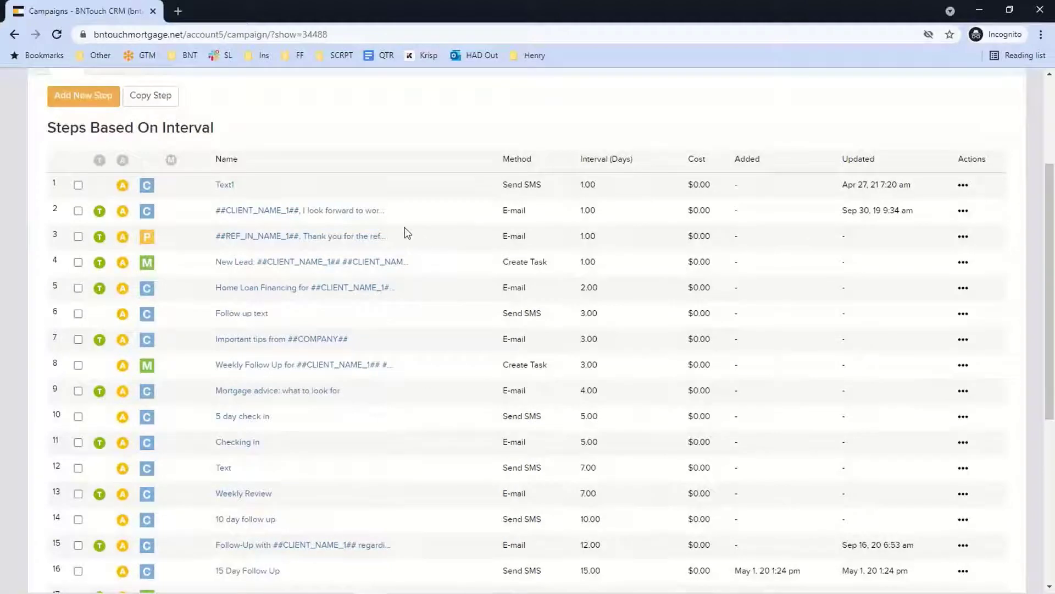
scroll(399, 242, up, 2)
scroll(502, 259, down, 2)
scroll(262, 154, down, 1)
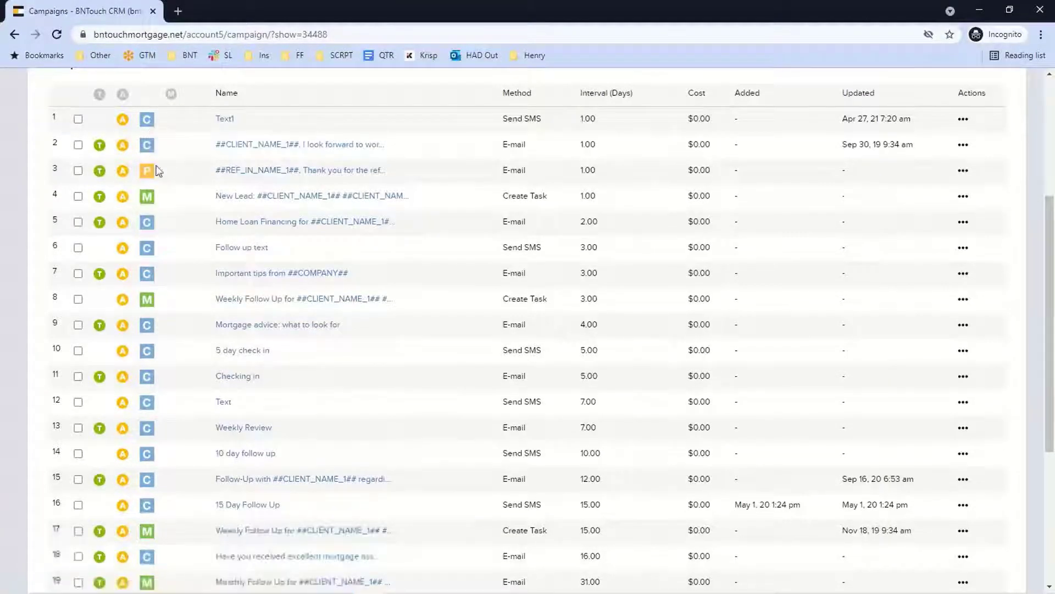
scroll(183, 288, down, 1)
scroll(204, 308, up, 4)
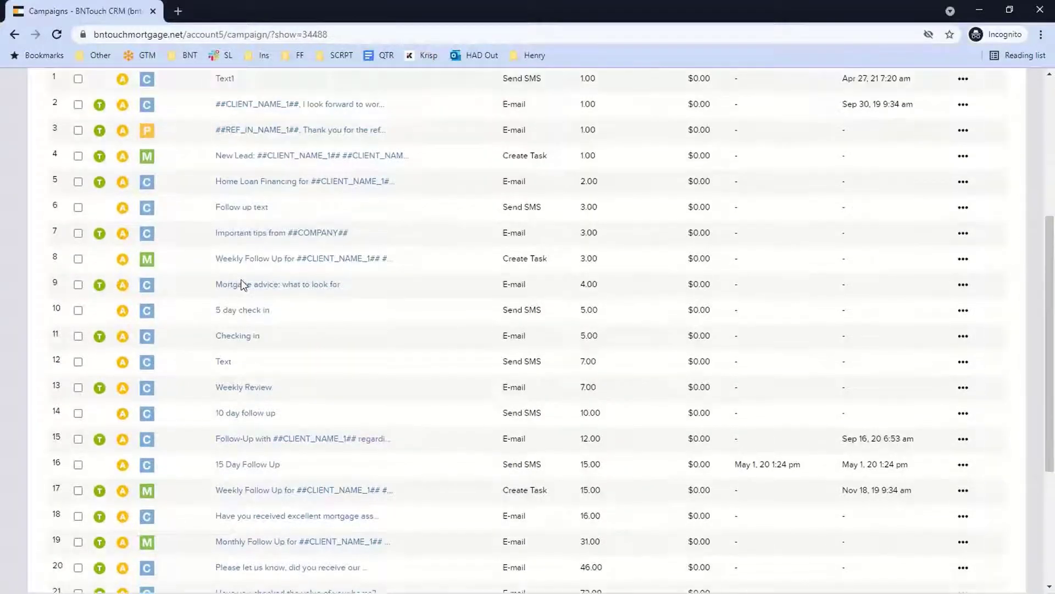
scroll(286, 257, down, 5)
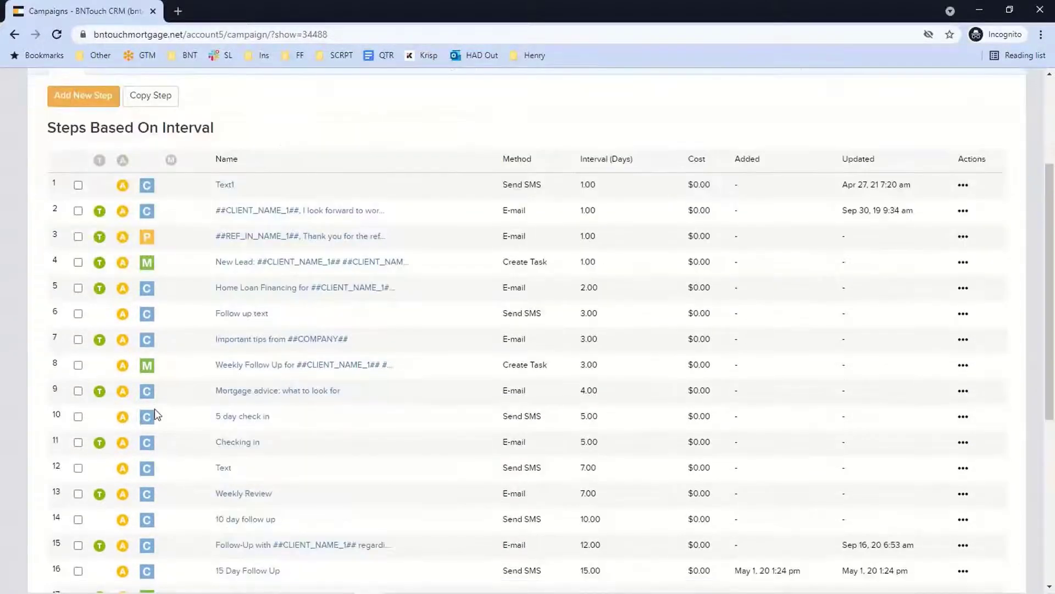
scroll(389, 245, up, 5)
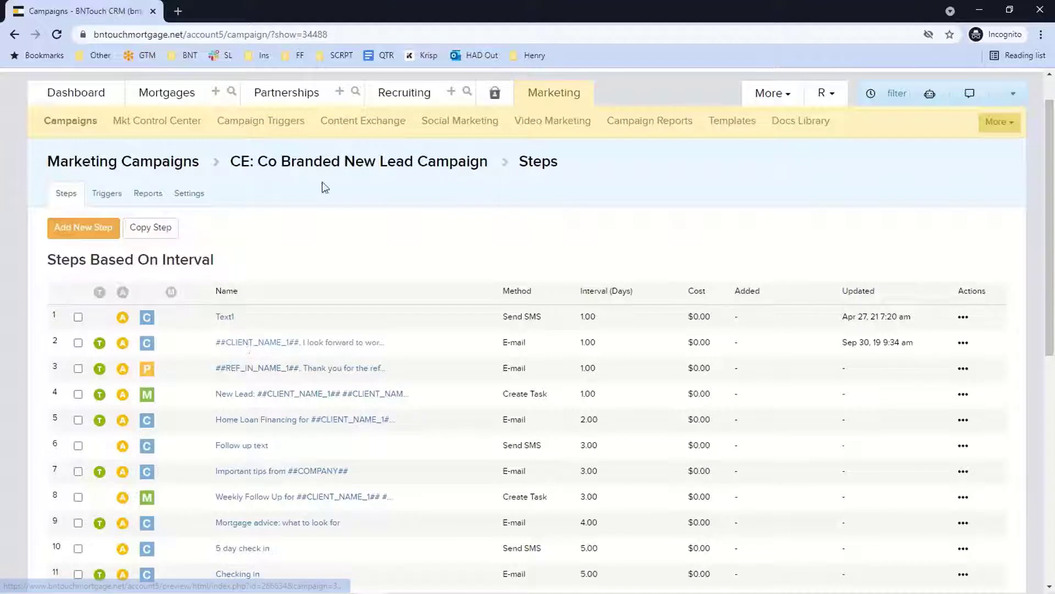
mouse_move(146, 372)
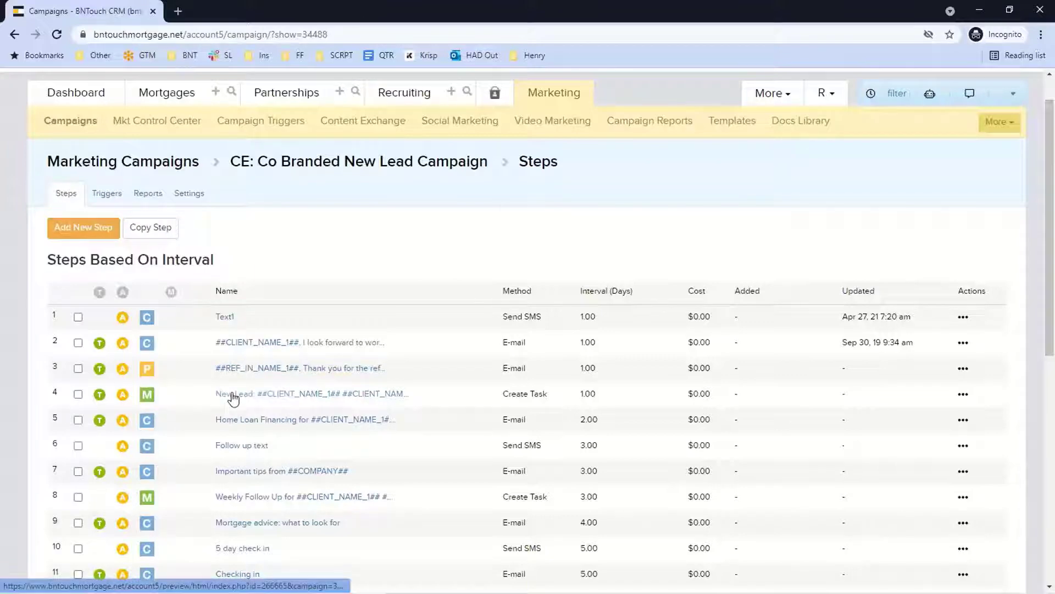
scroll(233, 397, down, 1)
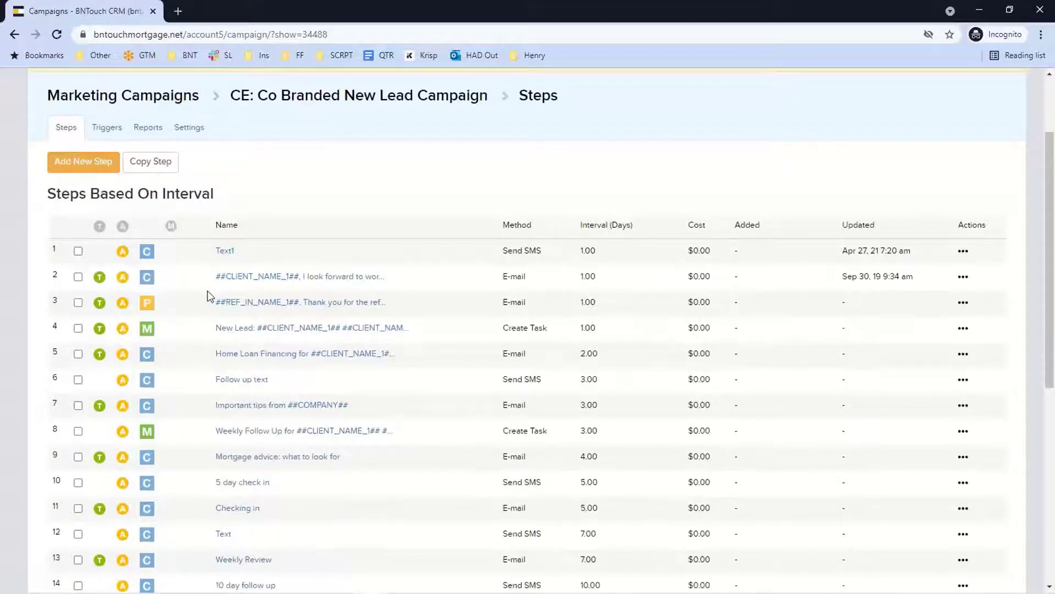
scroll(208, 296, down, 1)
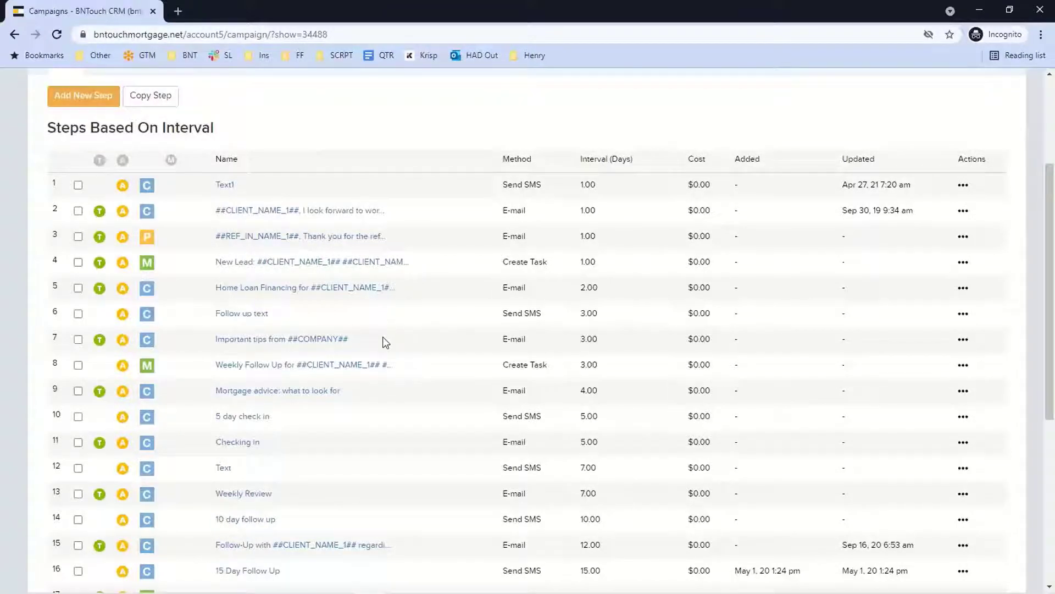
scroll(368, 299, up, 3)
scroll(362, 282, down, 1)
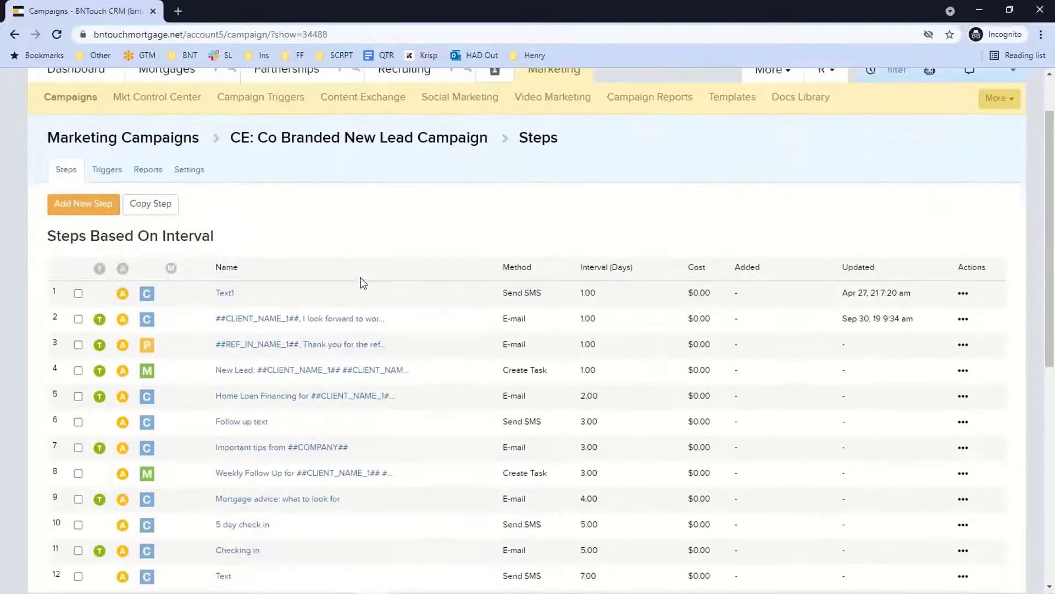
scroll(363, 282, down, 2)
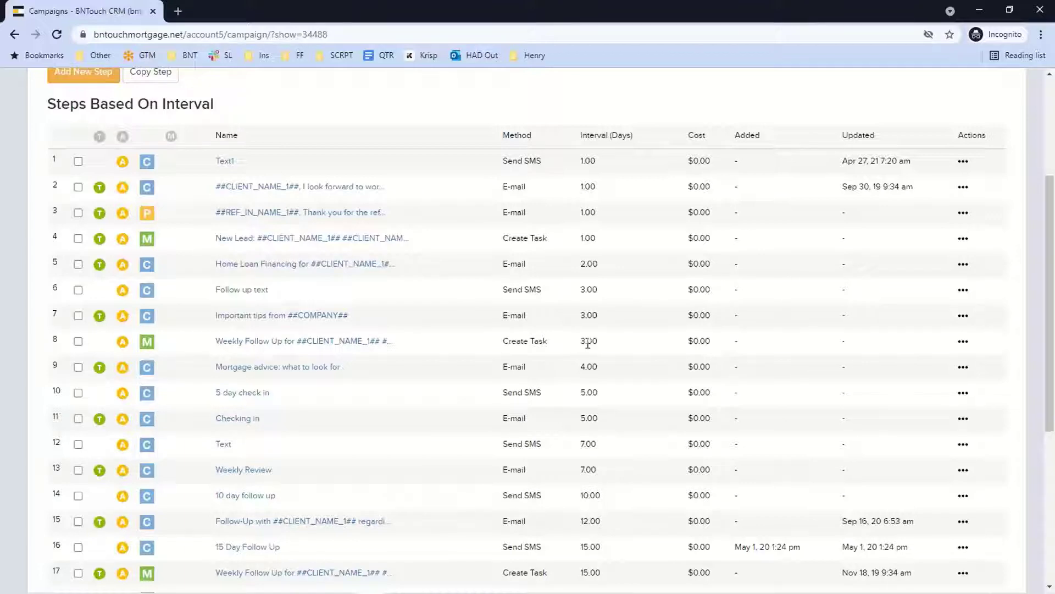
scroll(302, 389, down, 1)
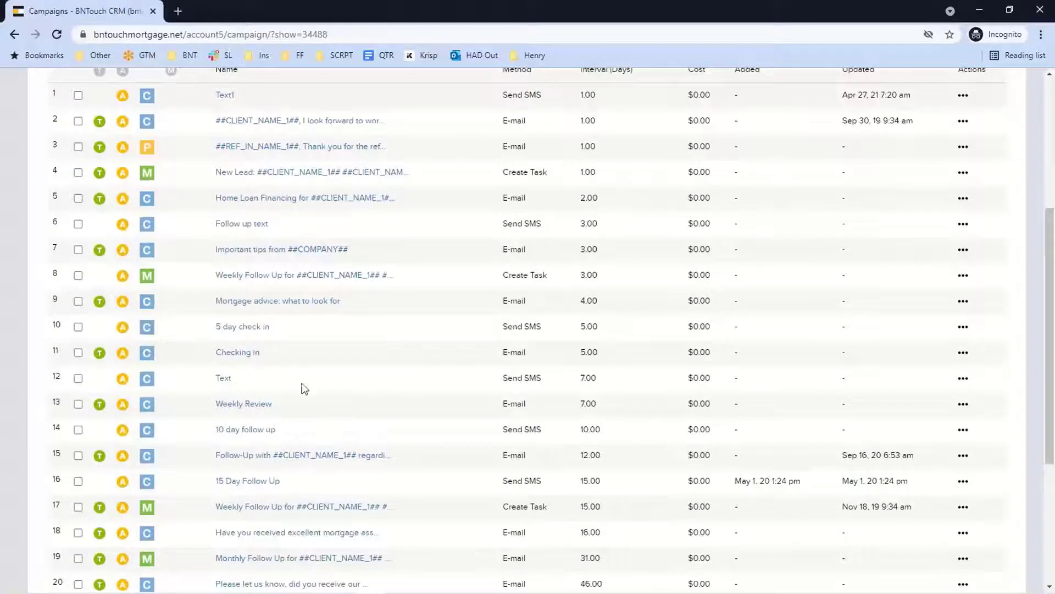
scroll(296, 359, up, 2)
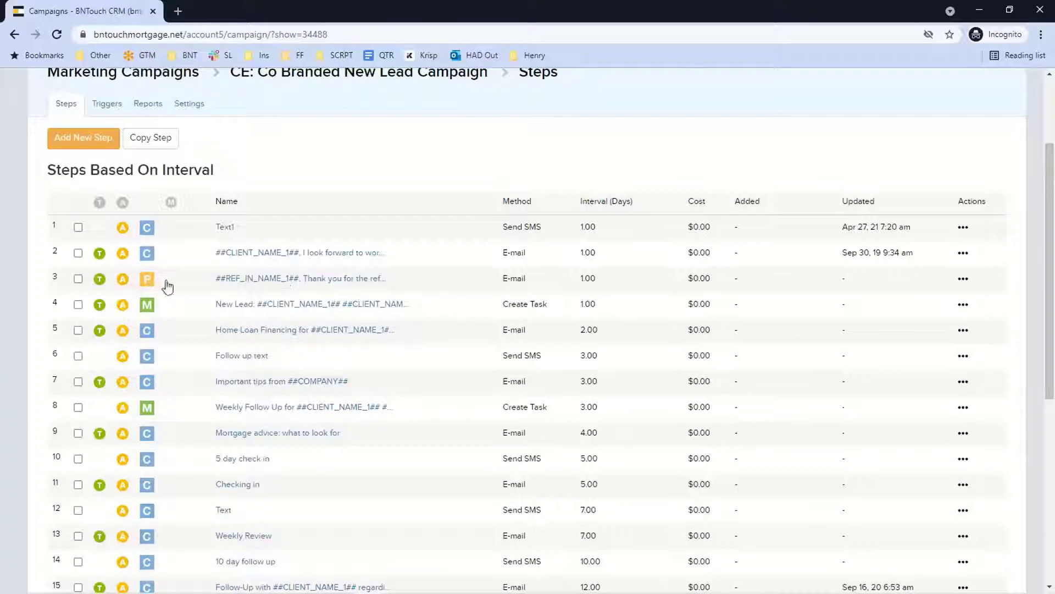
scroll(408, 265, down, 2)
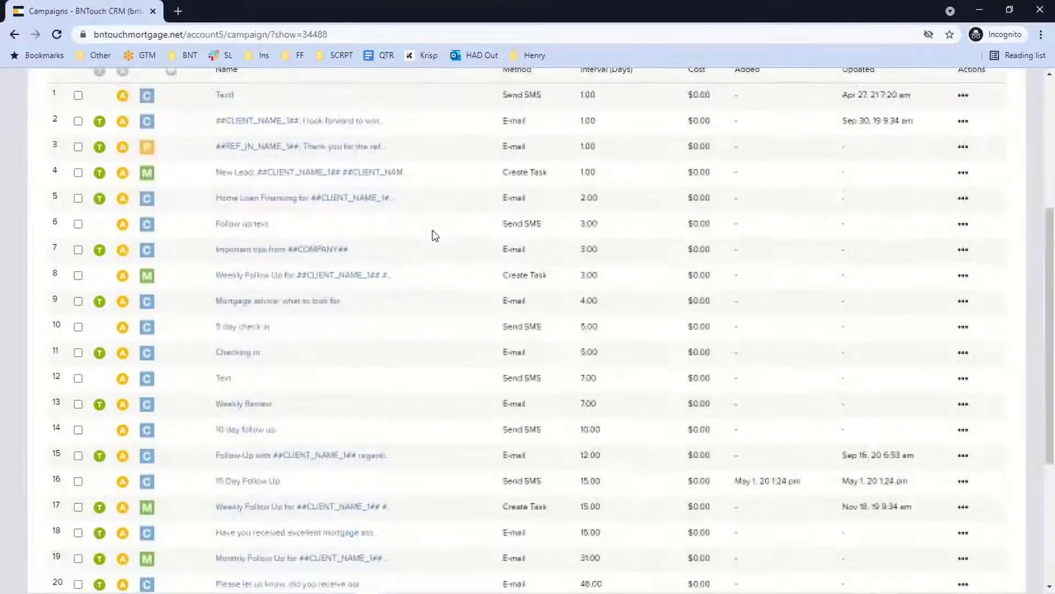
scroll(594, 220, up, 2)
scroll(533, 160, down, 2)
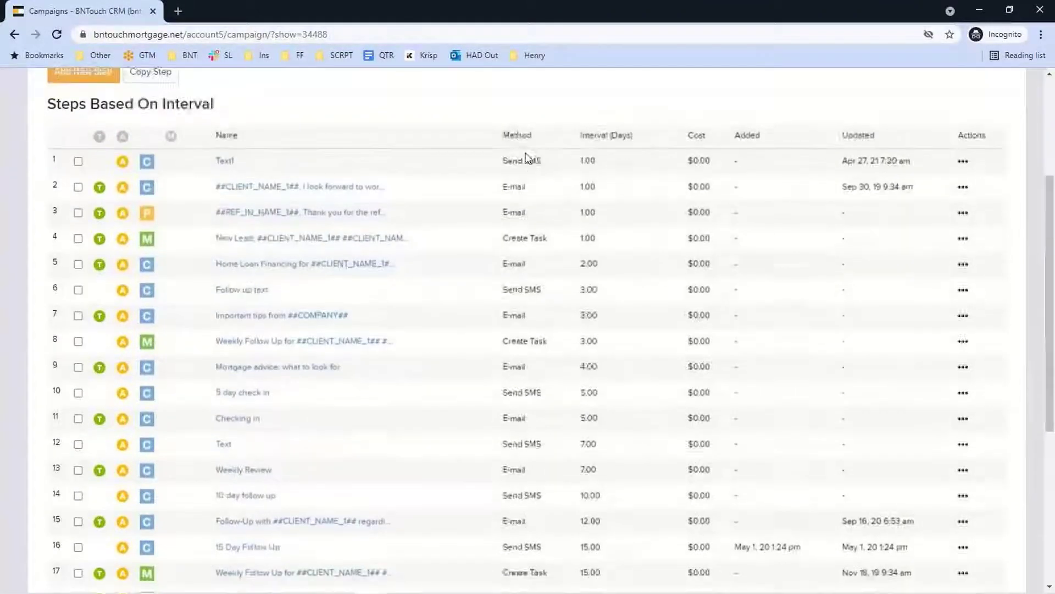
scroll(513, 198, up, 2)
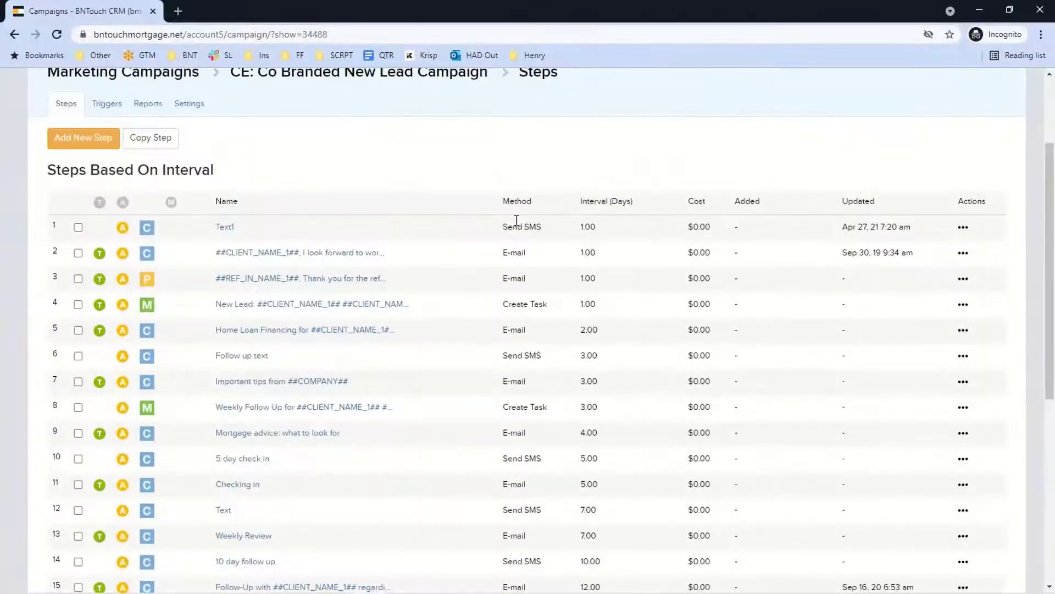
scroll(517, 220, down, 2)
scroll(517, 219, down, 1)
scroll(517, 237, up, 2)
scroll(526, 198, down, 1)
scroll(525, 197, down, 2)
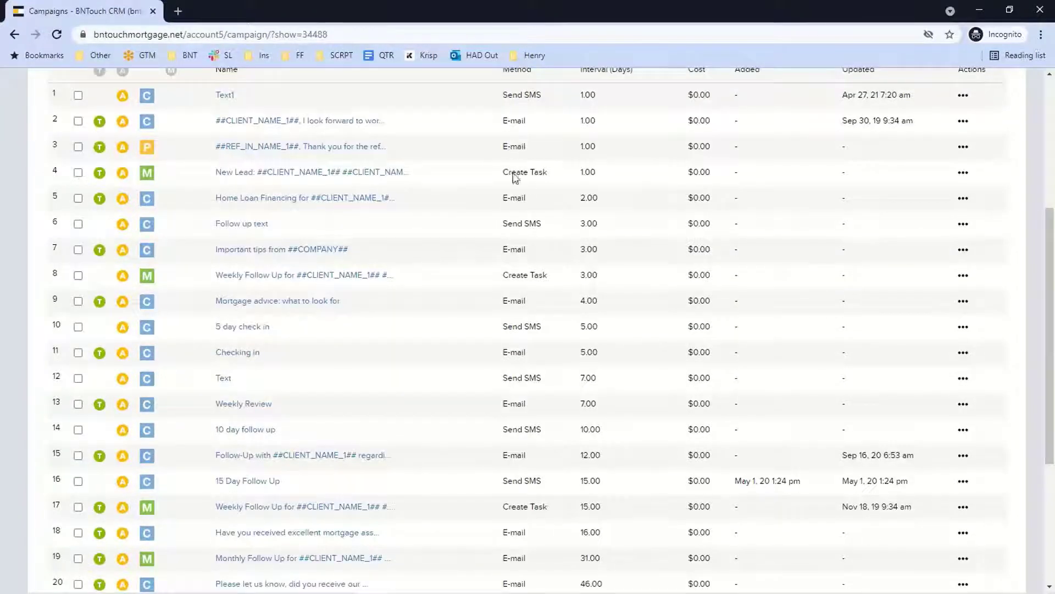
scroll(610, 236, up, 2)
scroll(605, 209, down, 1)
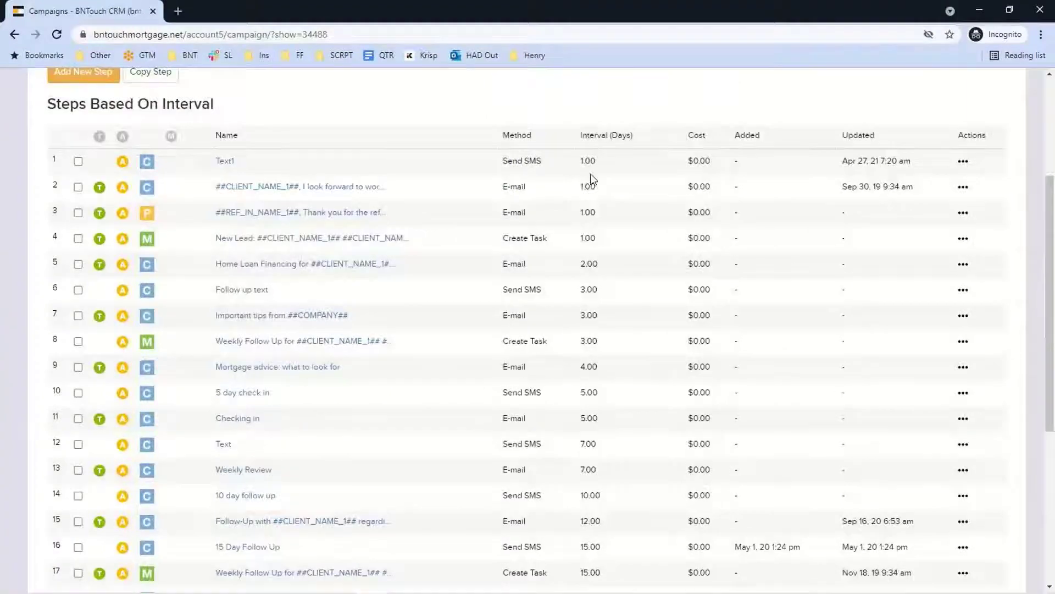
scroll(585, 352, down, 2)
scroll(586, 355, down, 2)
scroll(588, 330, up, 5)
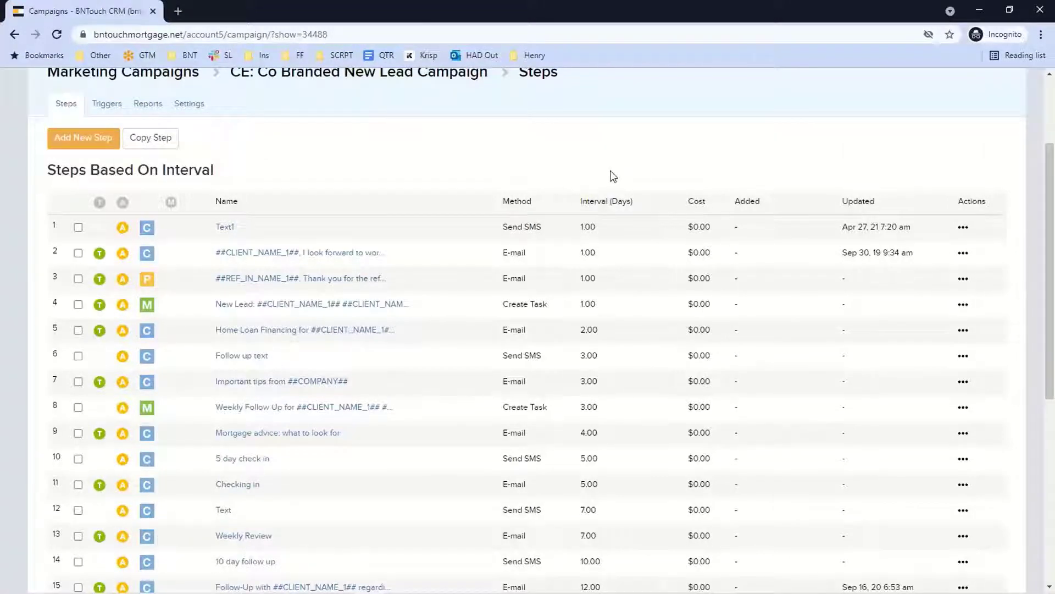
scroll(607, 182, up, 1)
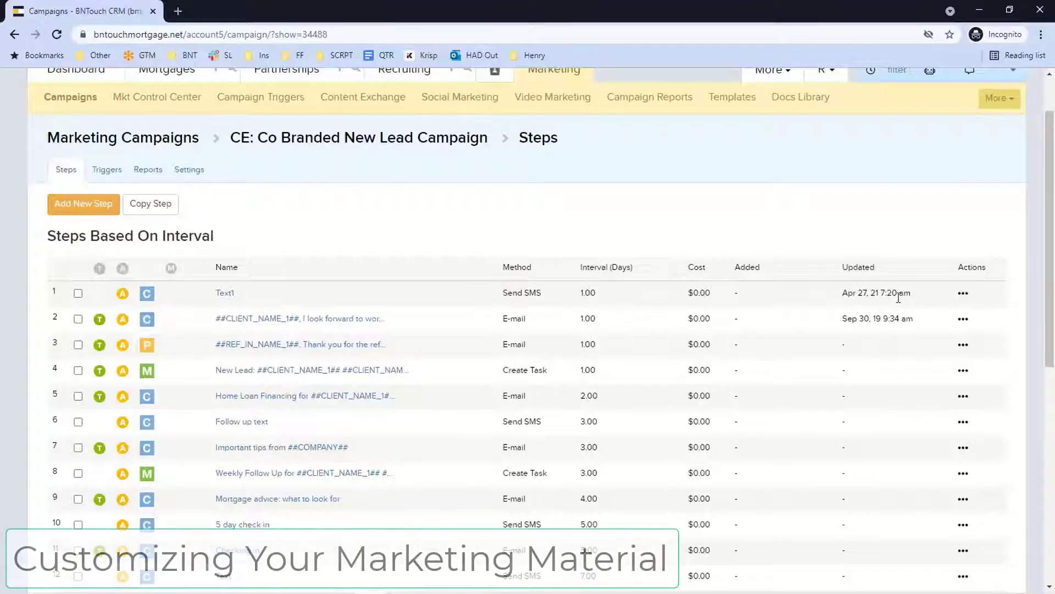
Check the Text1 step's options, then preview the second step's e-mail and return to the steps list
click(963, 293)
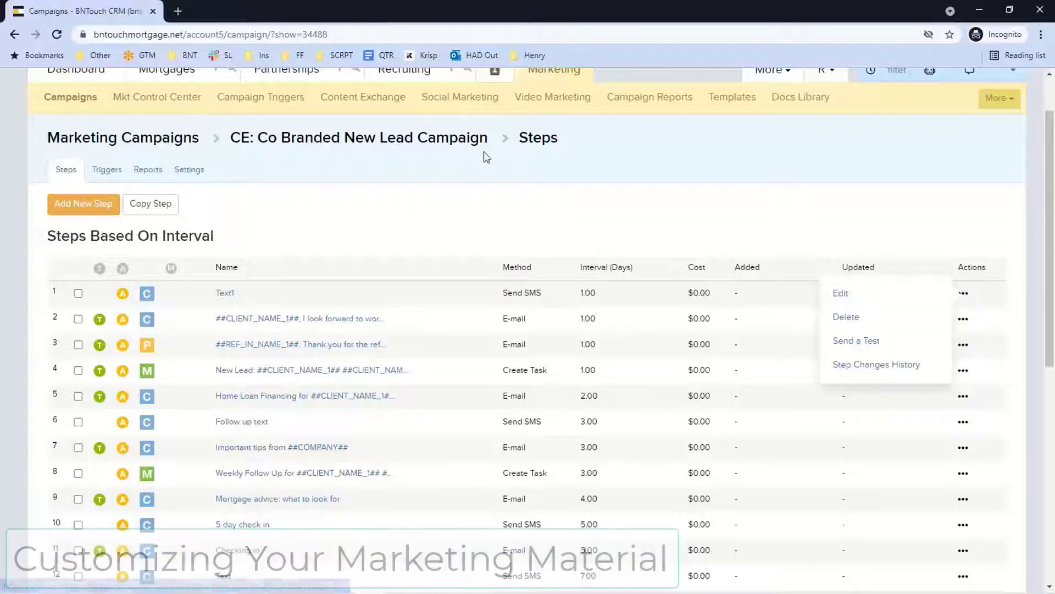
click(533, 231)
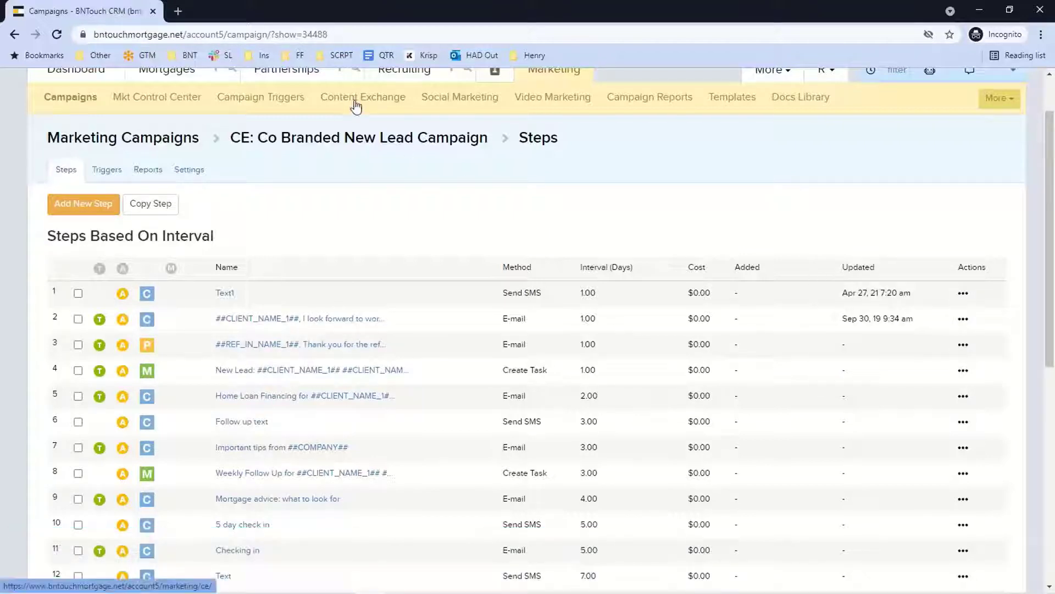
click(326, 319)
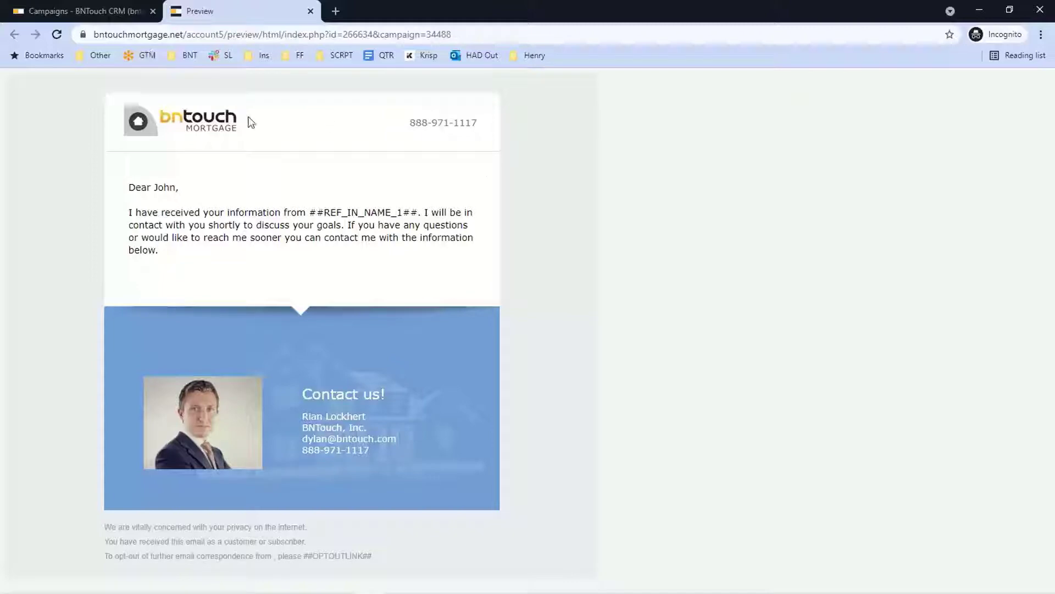
click(112, 11)
Open the second step's e-mail, select the test recipient address, and close the Send Test Email window
click(962, 323)
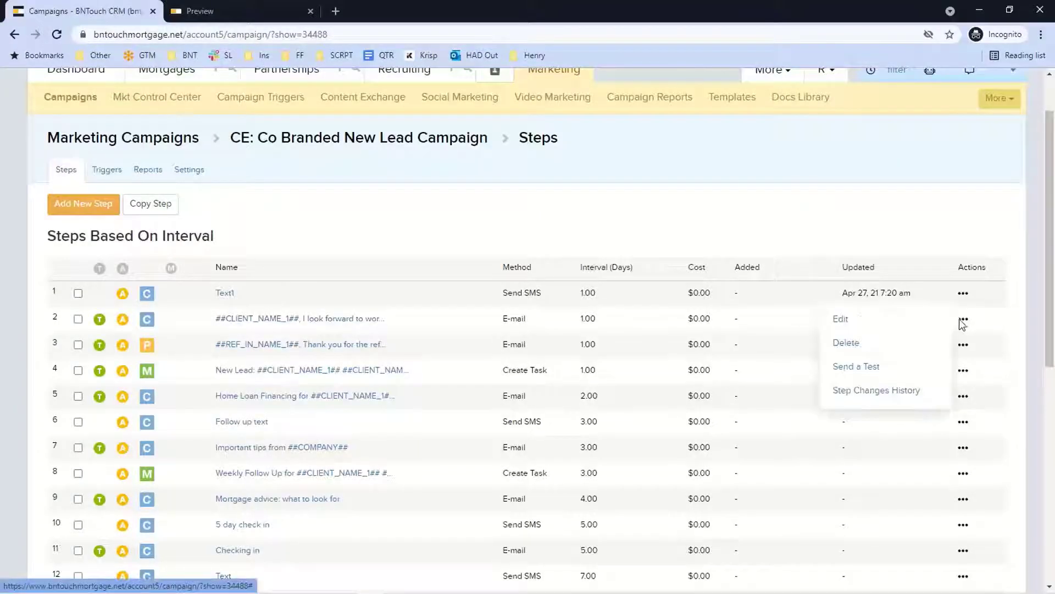
click(844, 327)
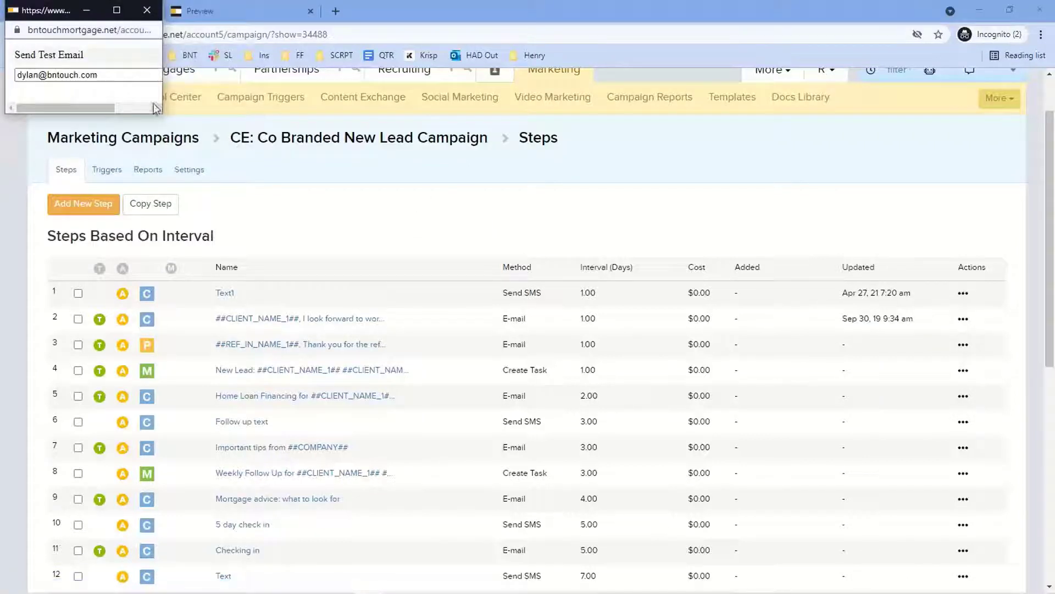
drag(118, 75, 28, 91)
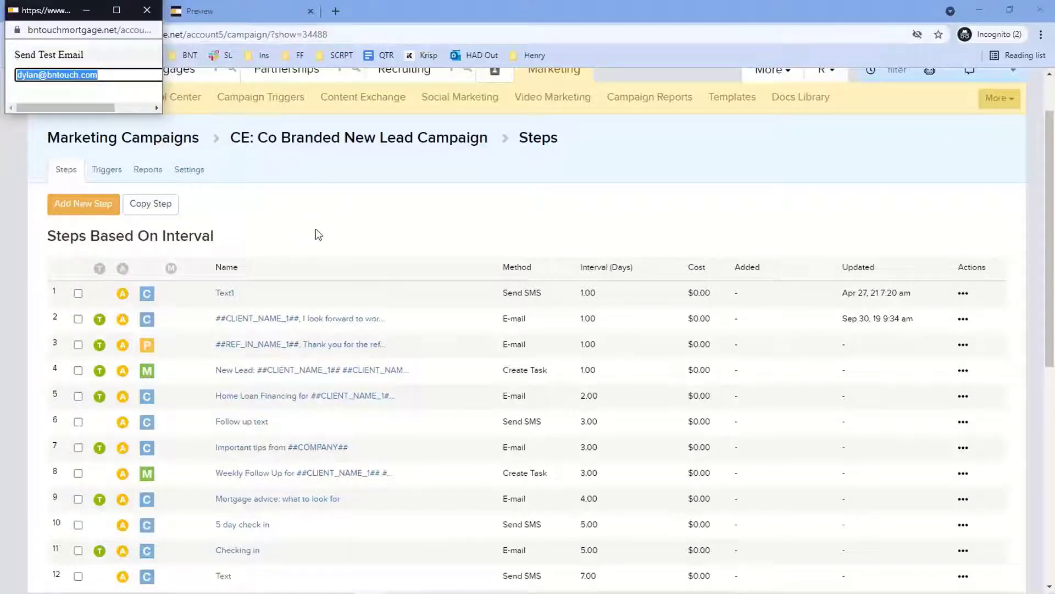
click(147, 10)
Edit the second step's e-mail, select its subject and body paragraph, and bring up the Insert Video gallery
click(965, 320)
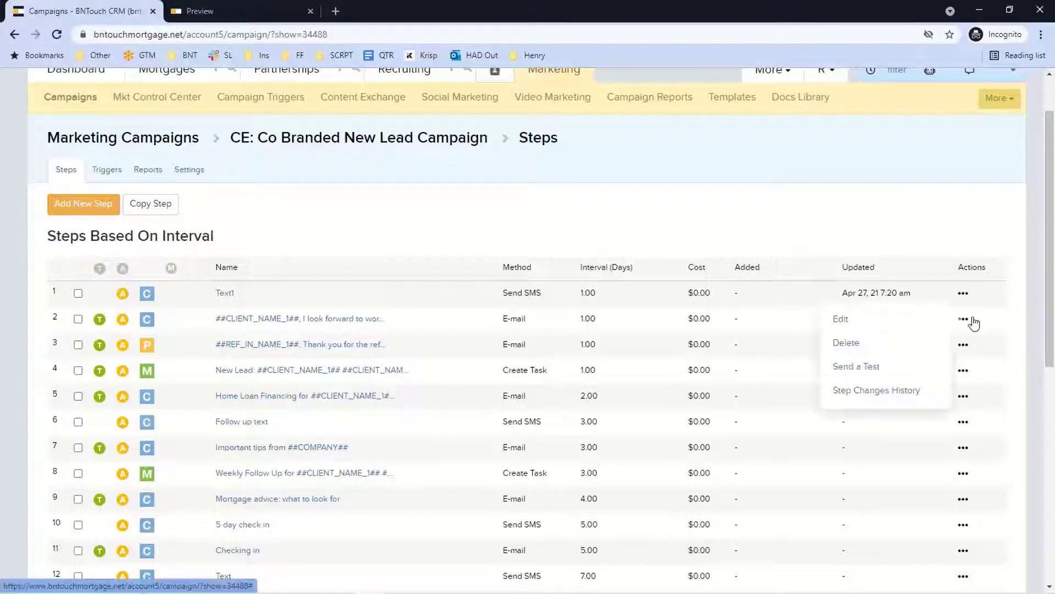
click(851, 344)
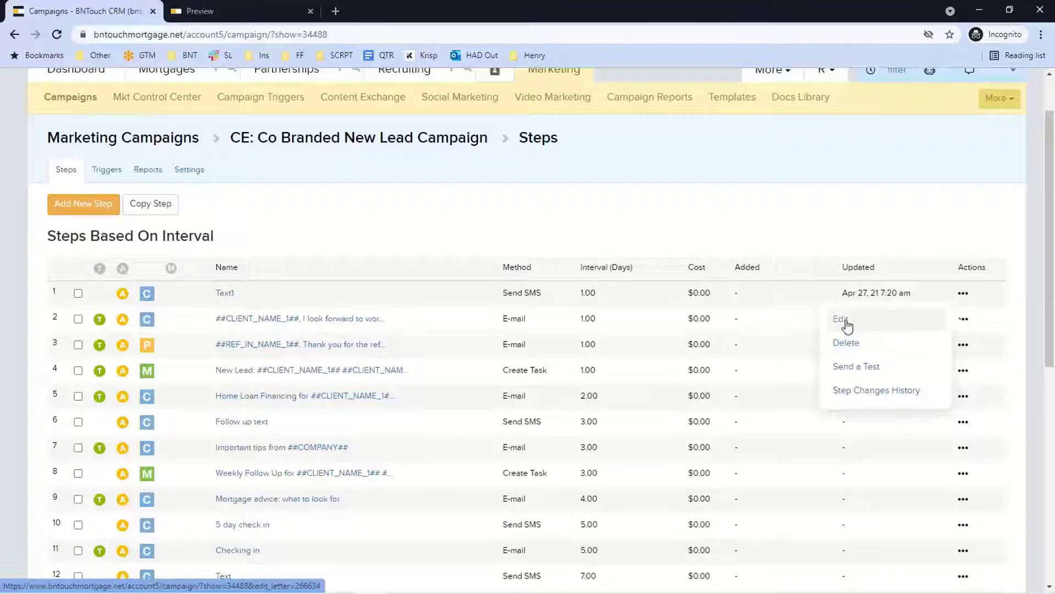
click(844, 320)
scroll(279, 285, down, 1)
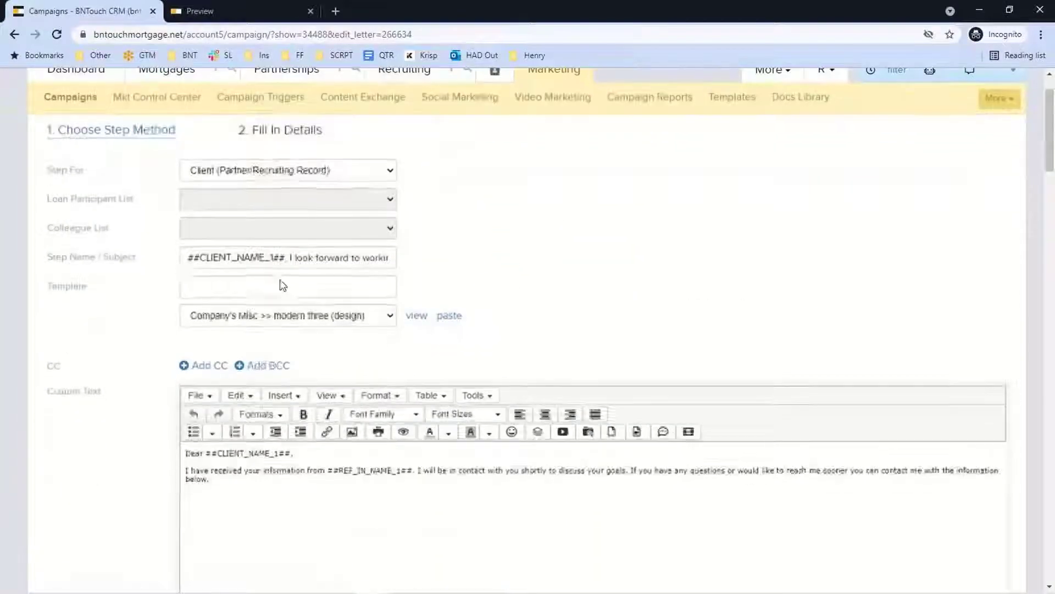
drag(189, 258, 467, 282)
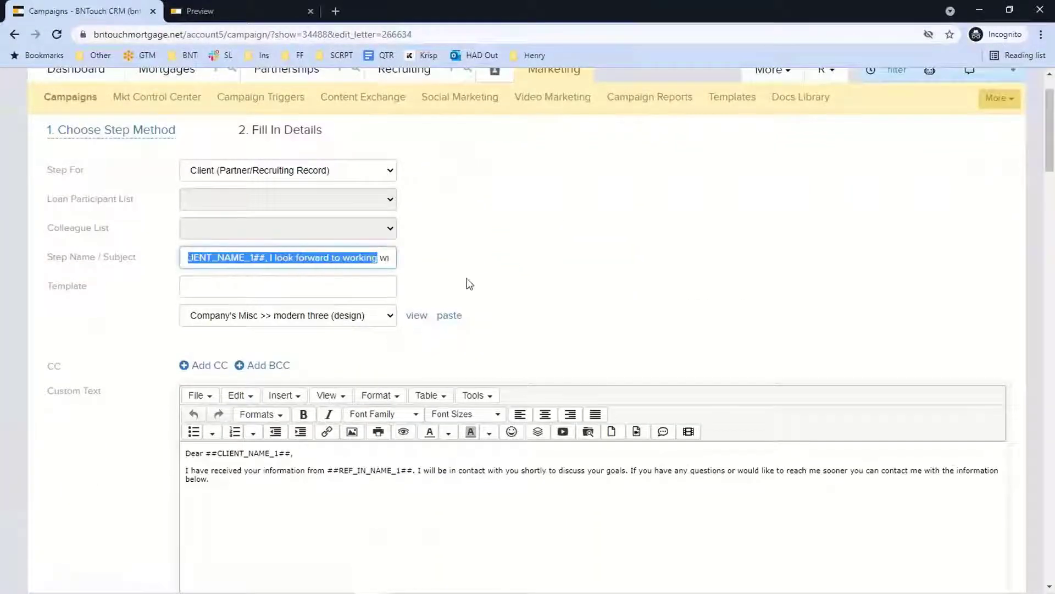
scroll(207, 338, down, 2)
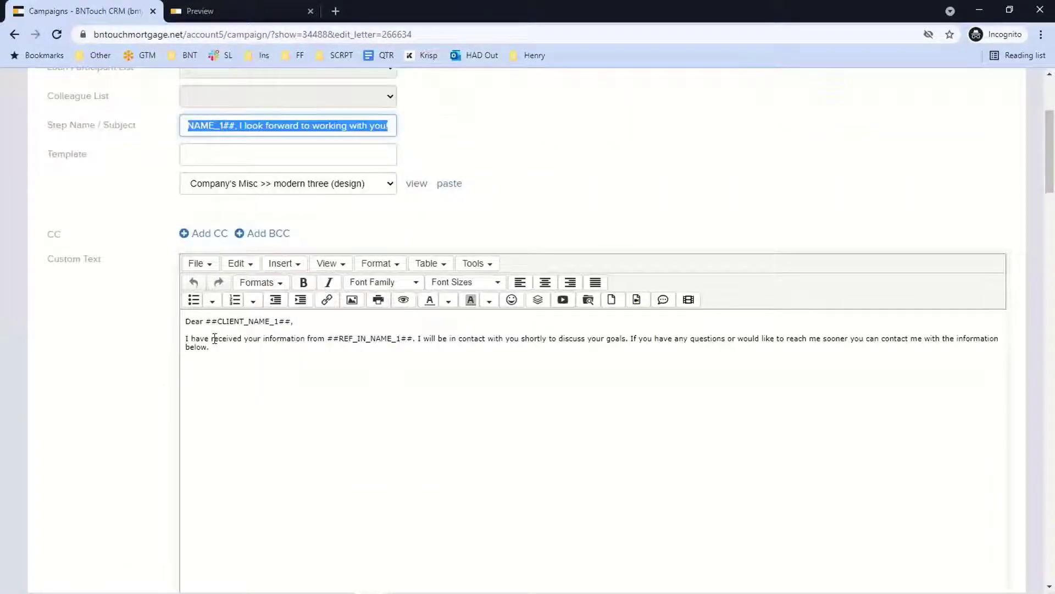
drag(210, 347, 186, 338)
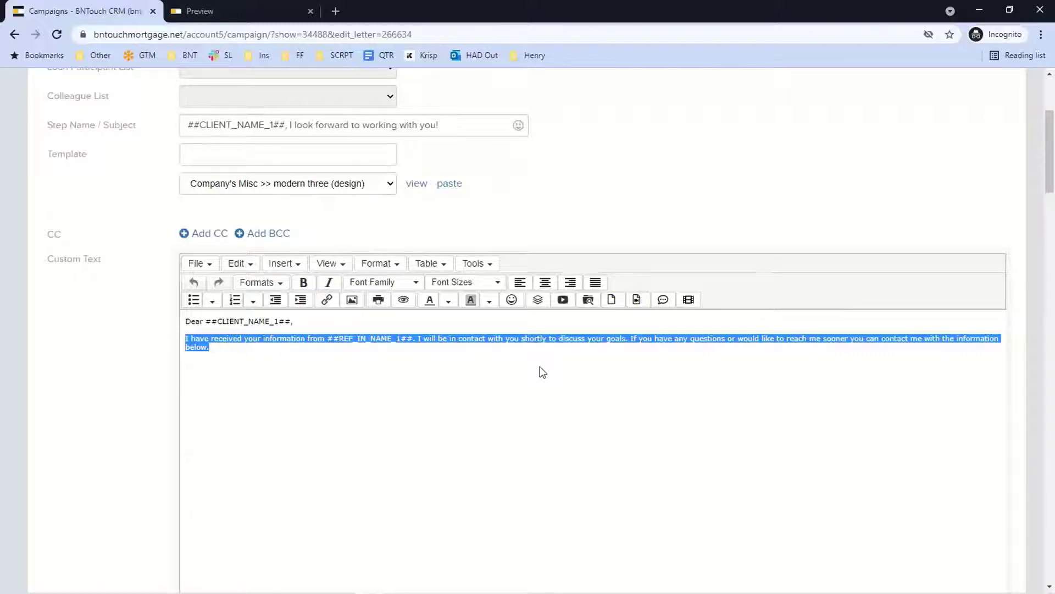
click(637, 299)
scroll(523, 341, down, 2)
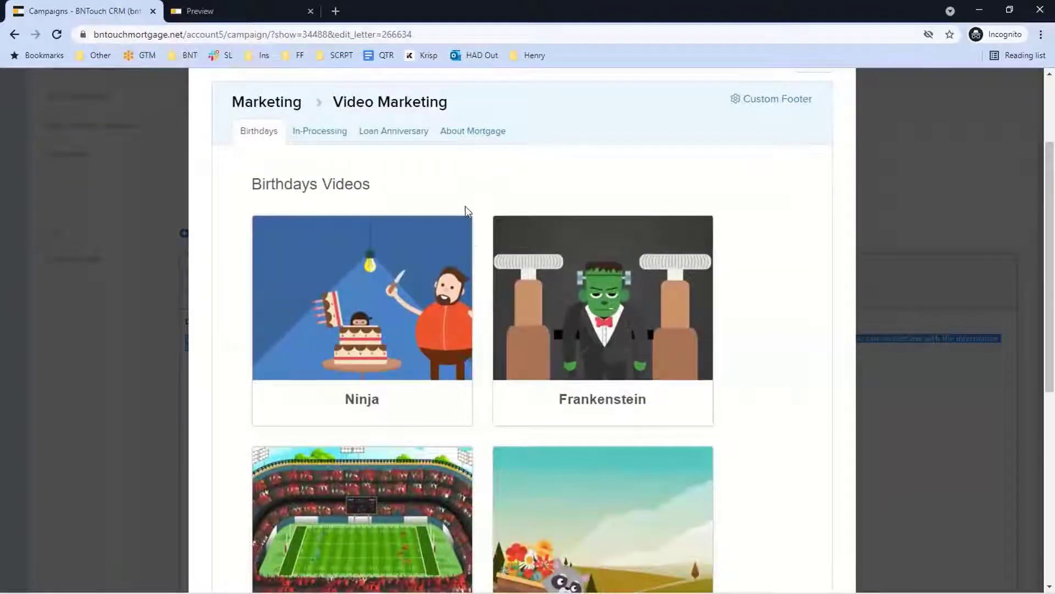
click(310, 135)
scroll(546, 326, down, 8)
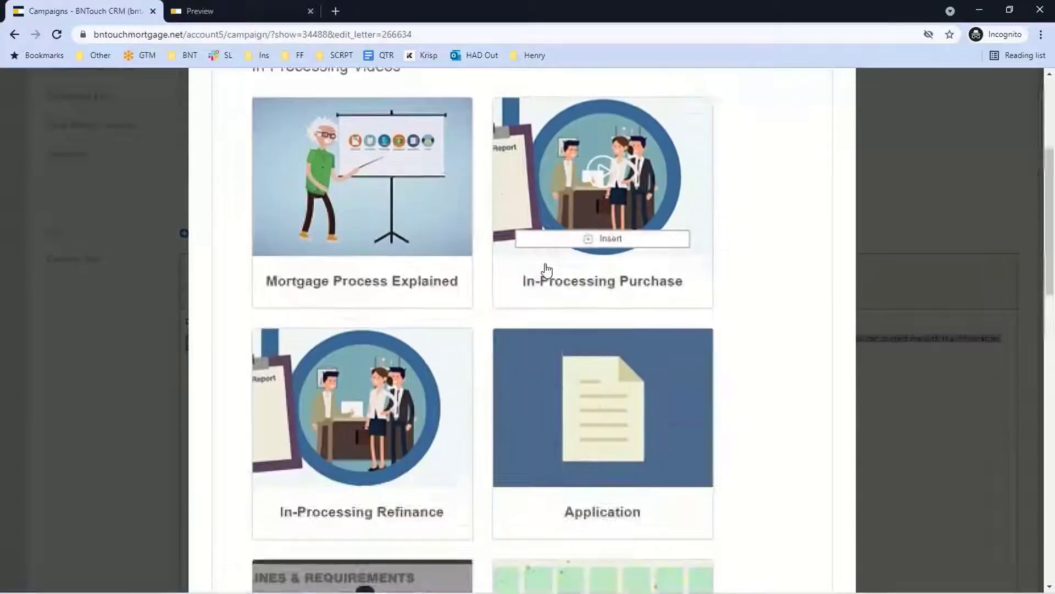
scroll(507, 401, down, 4)
scroll(505, 400, up, 14)
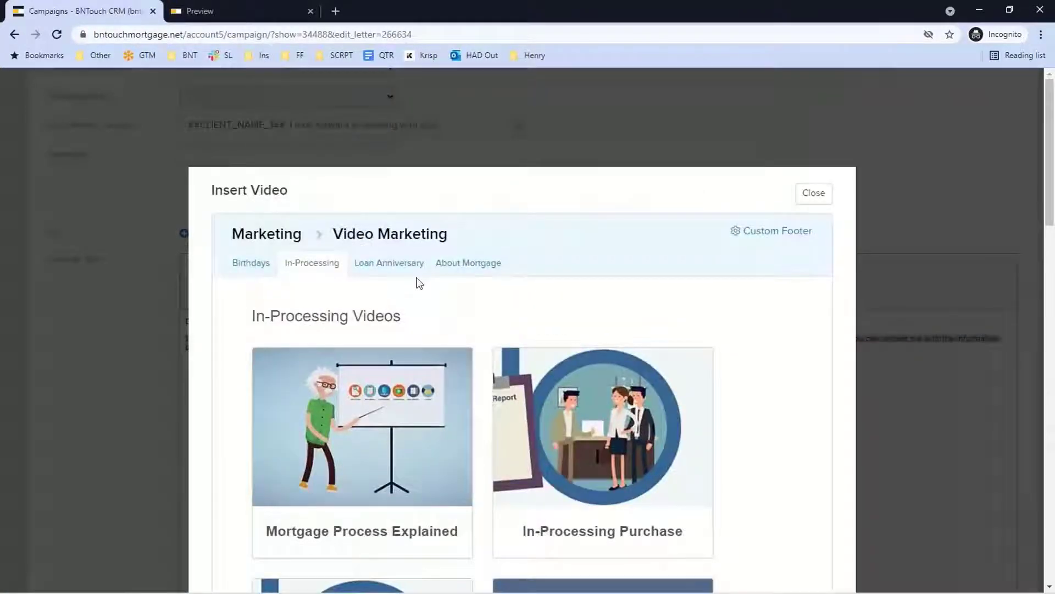
click(414, 269)
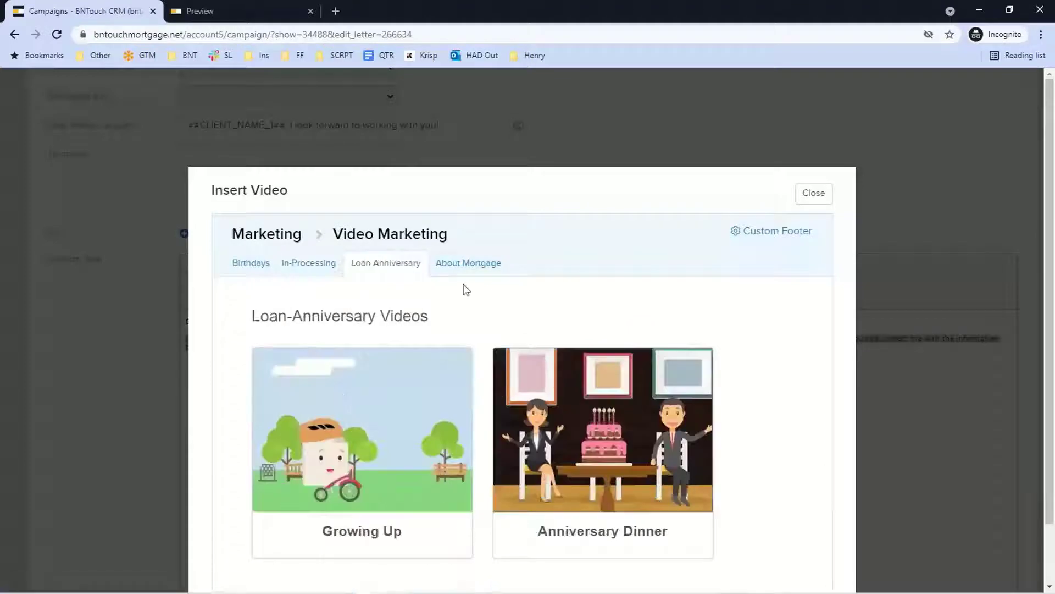
click(468, 268)
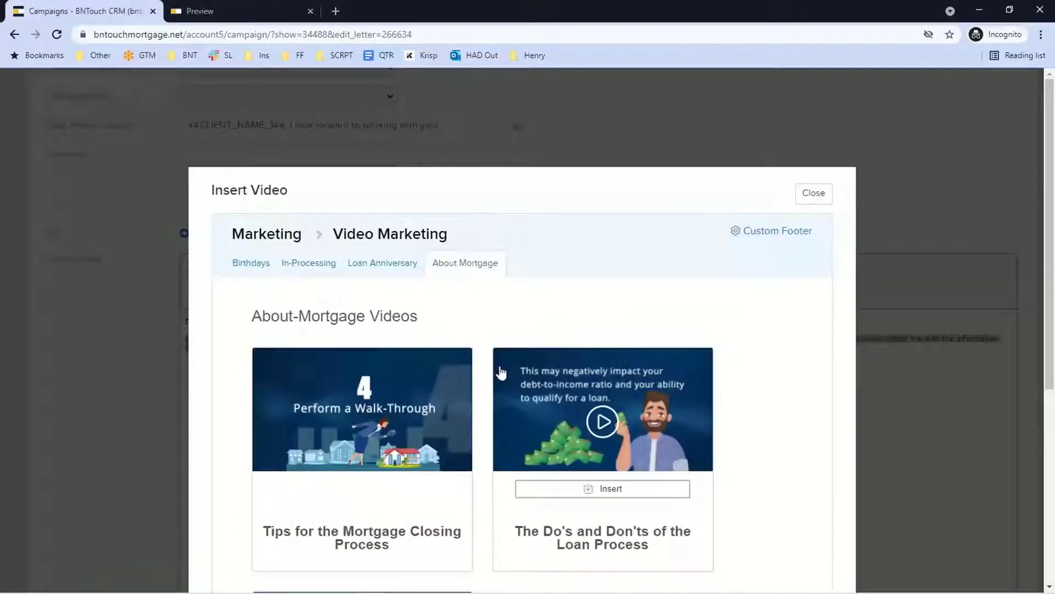
mouse_move(432, 400)
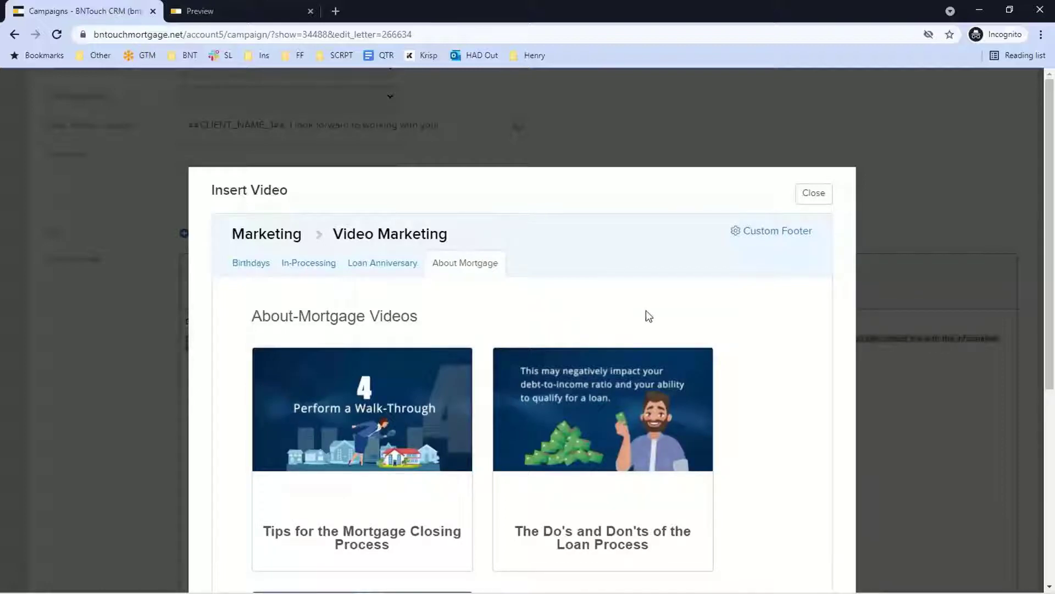
click(813, 195)
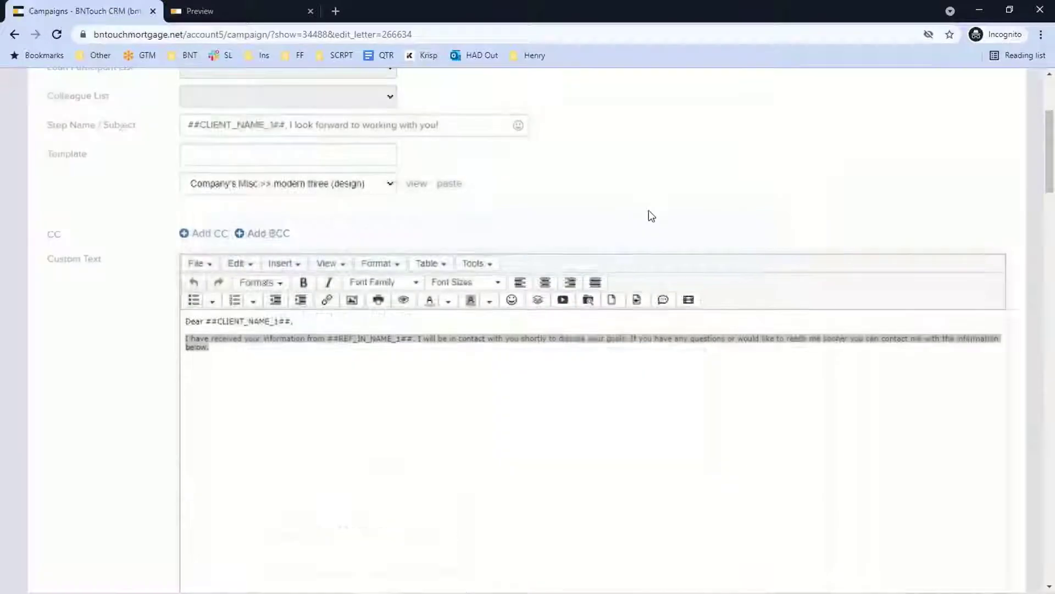
click(689, 299)
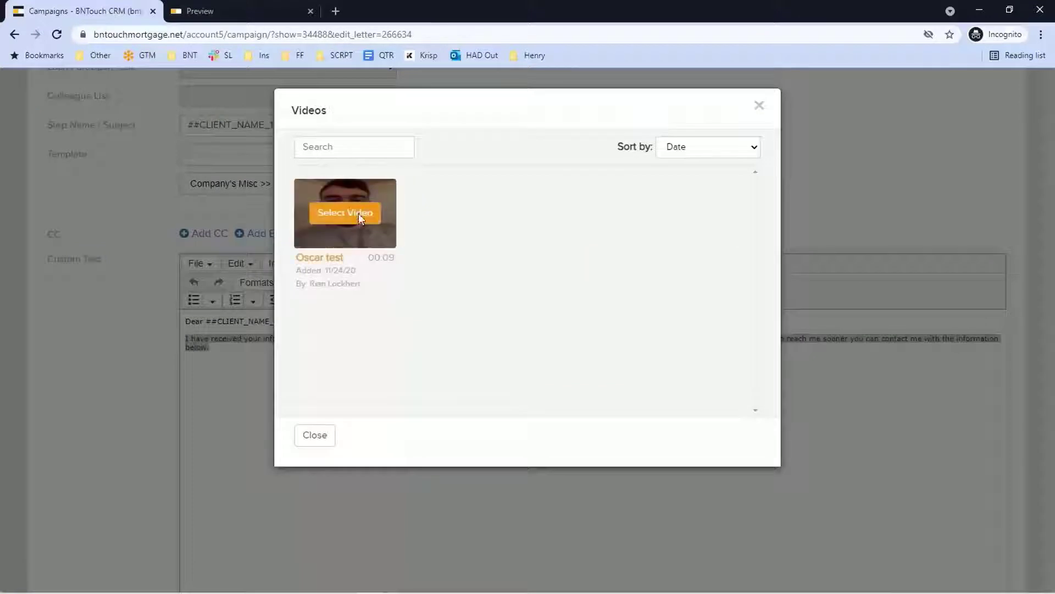
click(760, 108)
scroll(544, 418, up, 2)
click(15, 35)
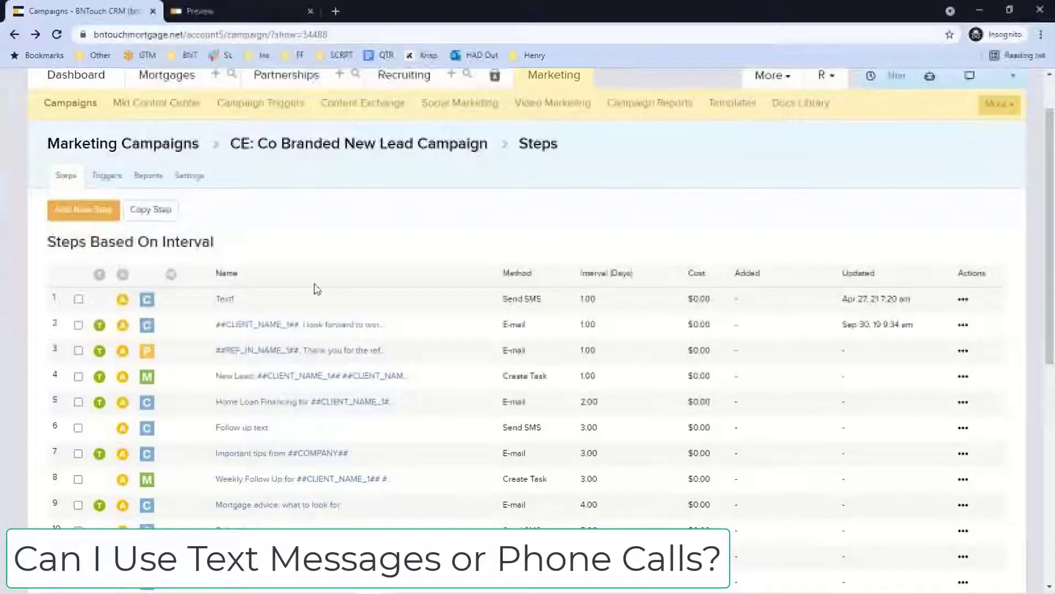
Review the steps list from Text1 through 10 day follow up, then choose Add New Step
scroll(400, 265, down, 2)
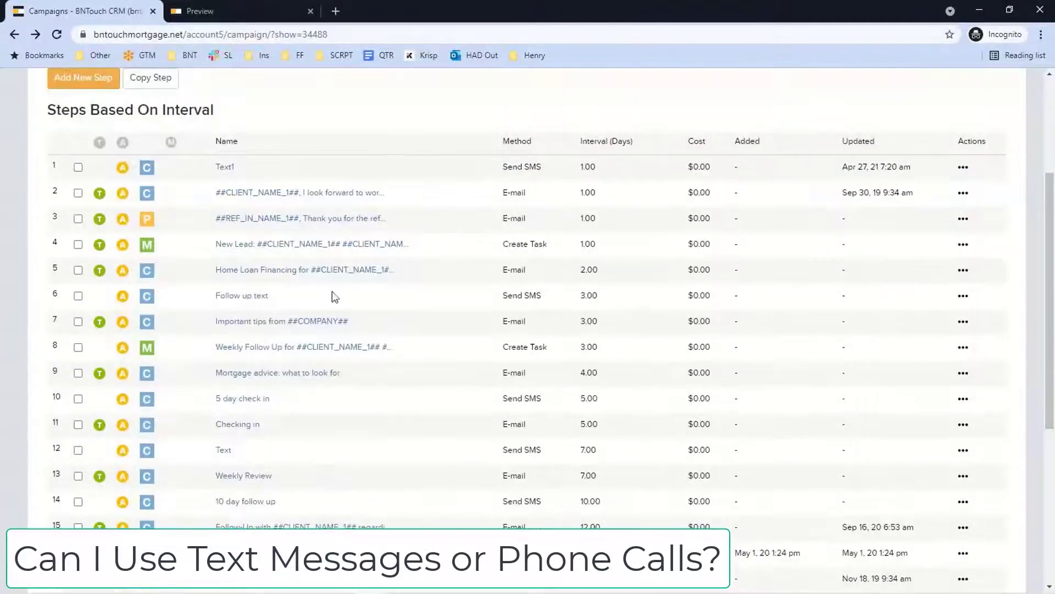
scroll(330, 275, up, 2)
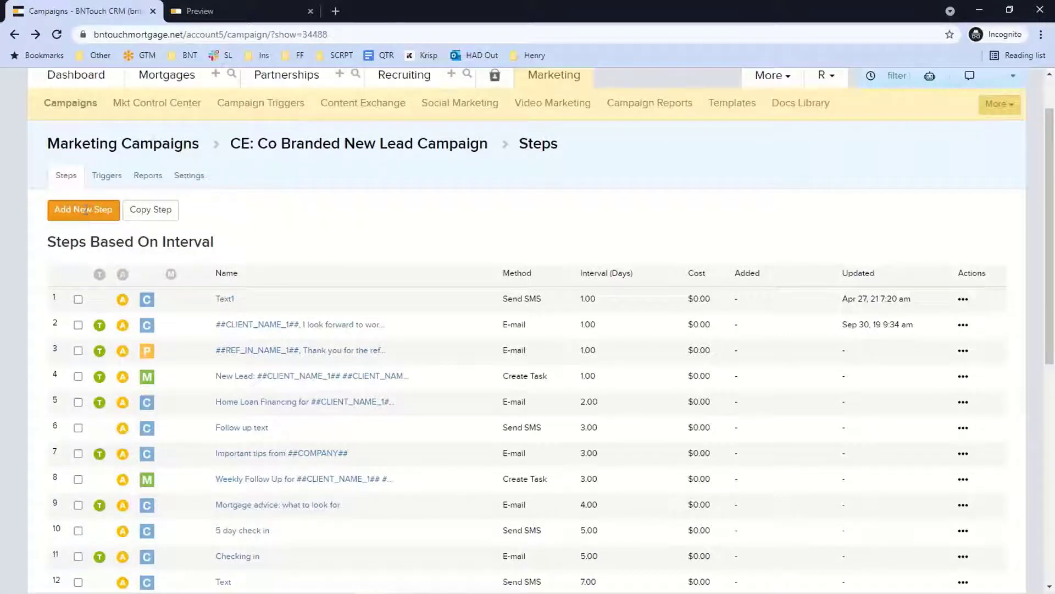
scroll(472, 343, down, 1)
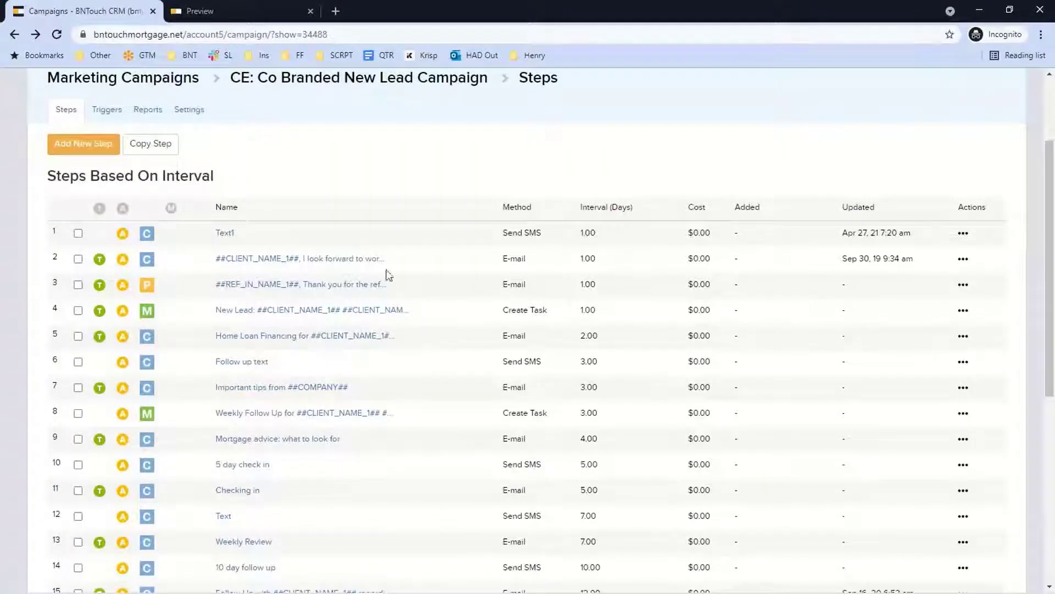
click(83, 144)
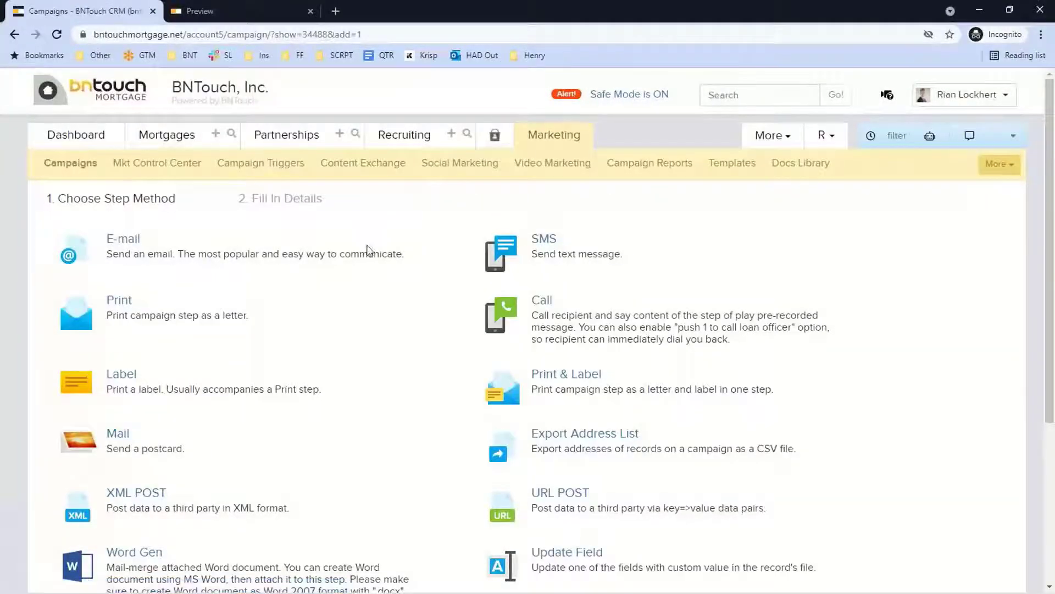
key(alt+Left)
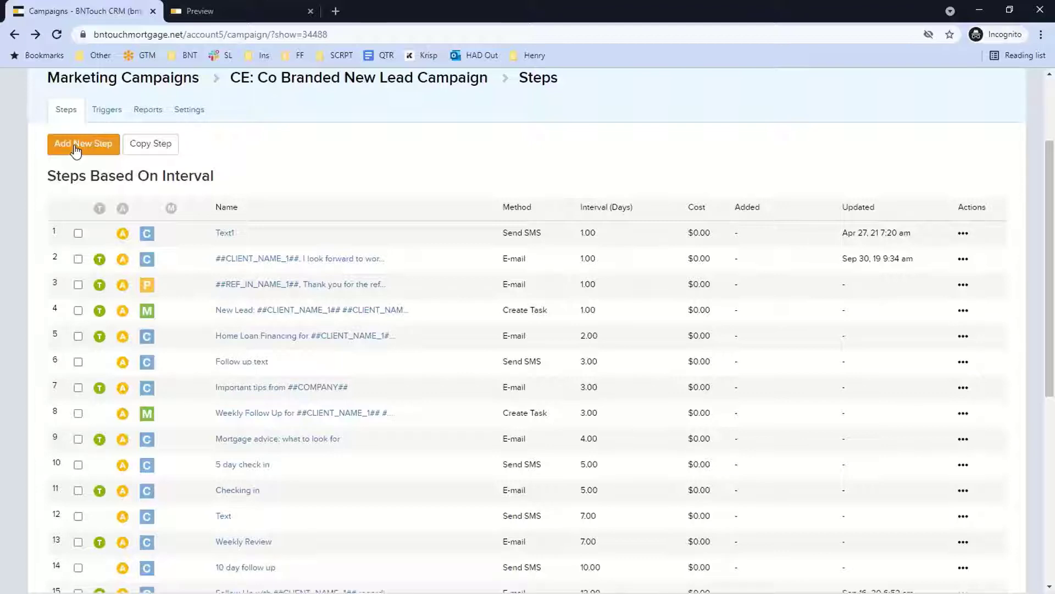
Choose Add New Step to reach the Choose Step Method page with E-mail, SMS and Call options
click(76, 149)
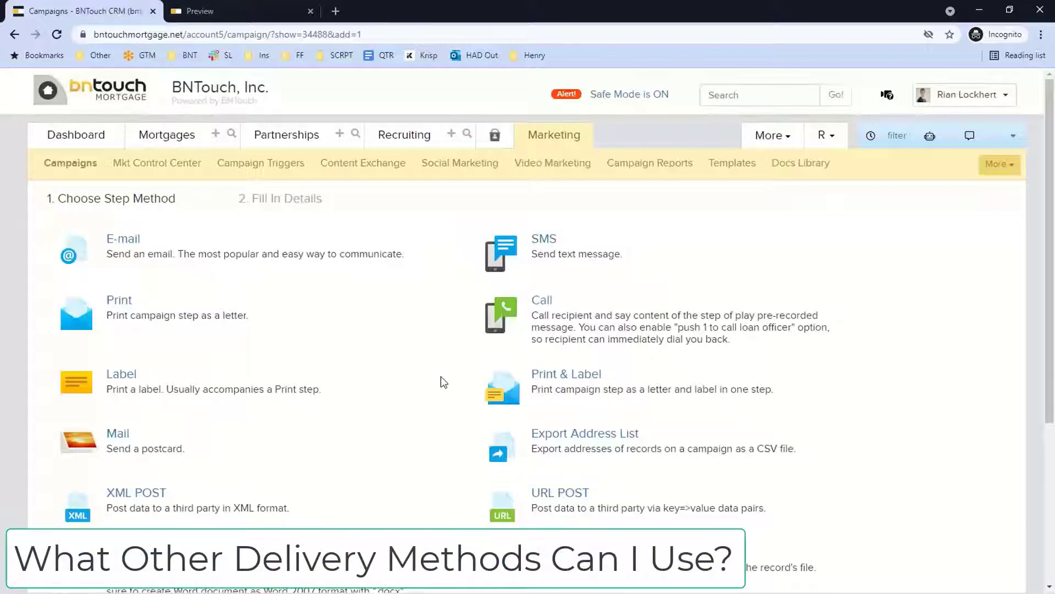
scroll(318, 216, down, 2)
scroll(317, 217, up, 1)
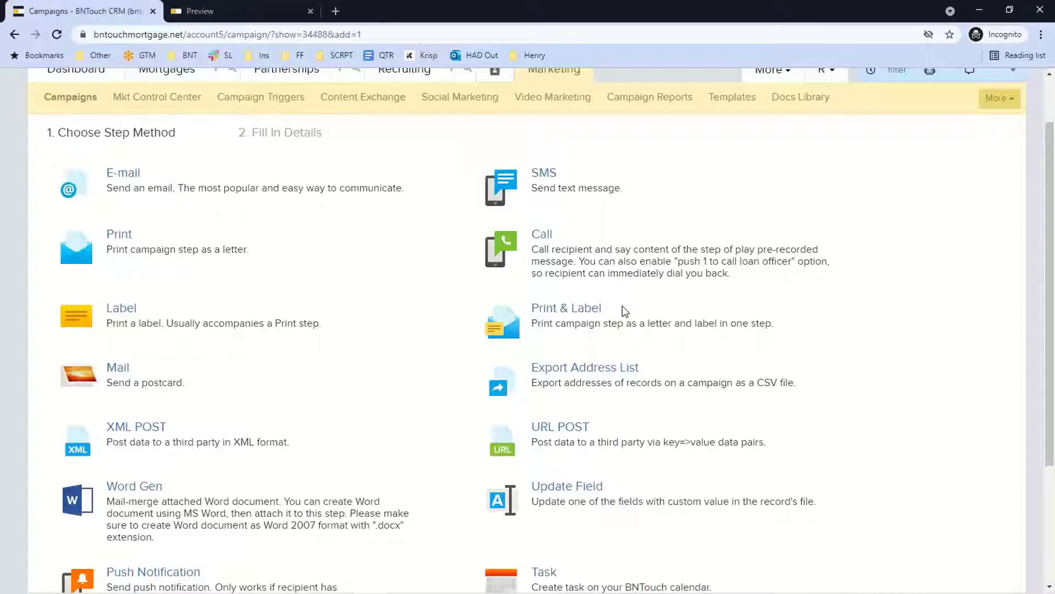
scroll(437, 319, down, 1)
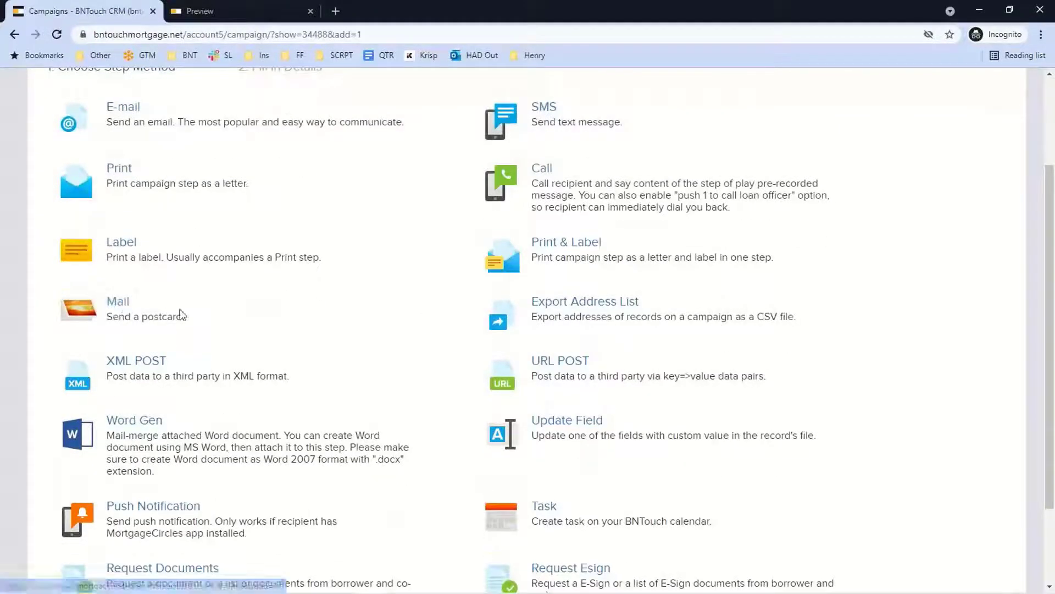
scroll(306, 292, up, 2)
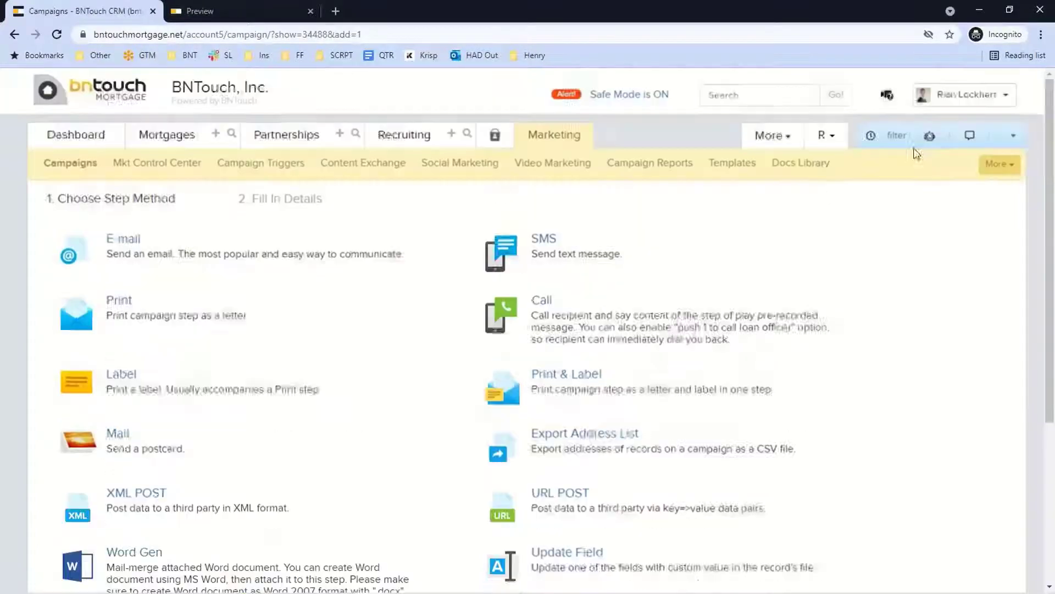
scroll(317, 404, down, 2)
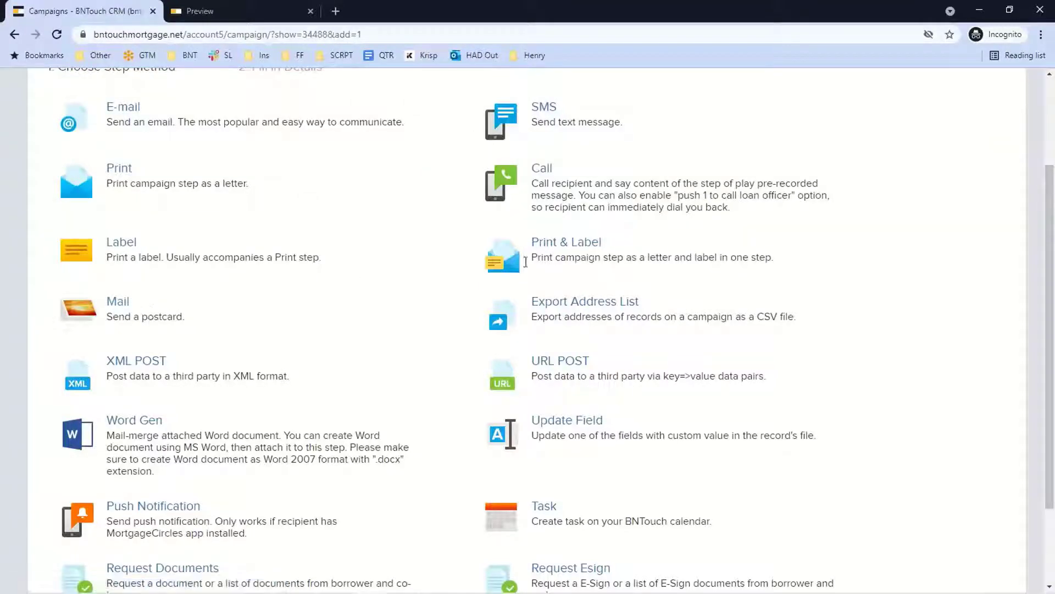
scroll(526, 267, up, 1)
scroll(527, 267, up, 2)
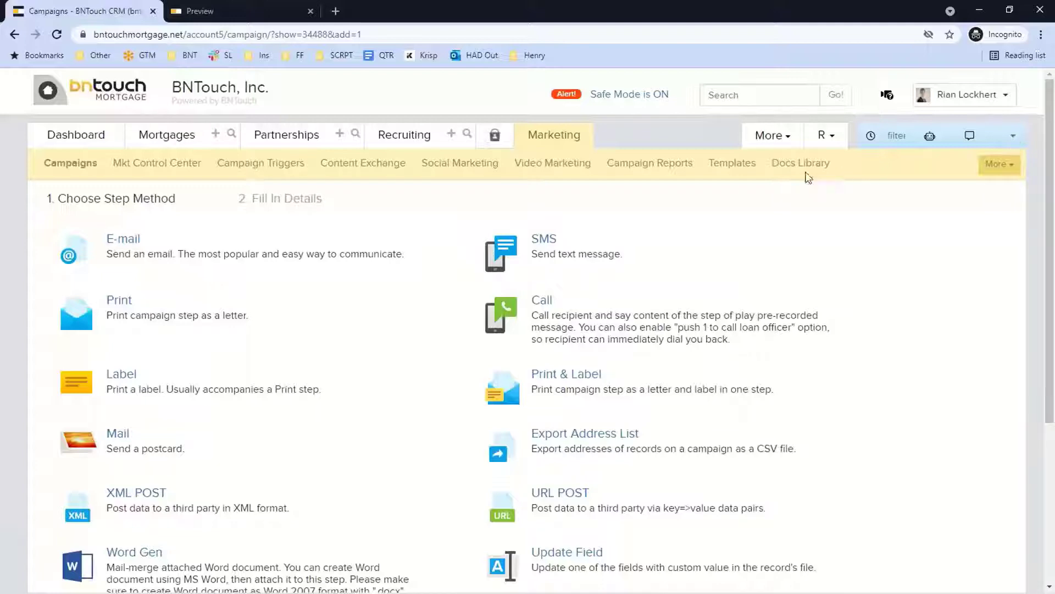
click(1014, 168)
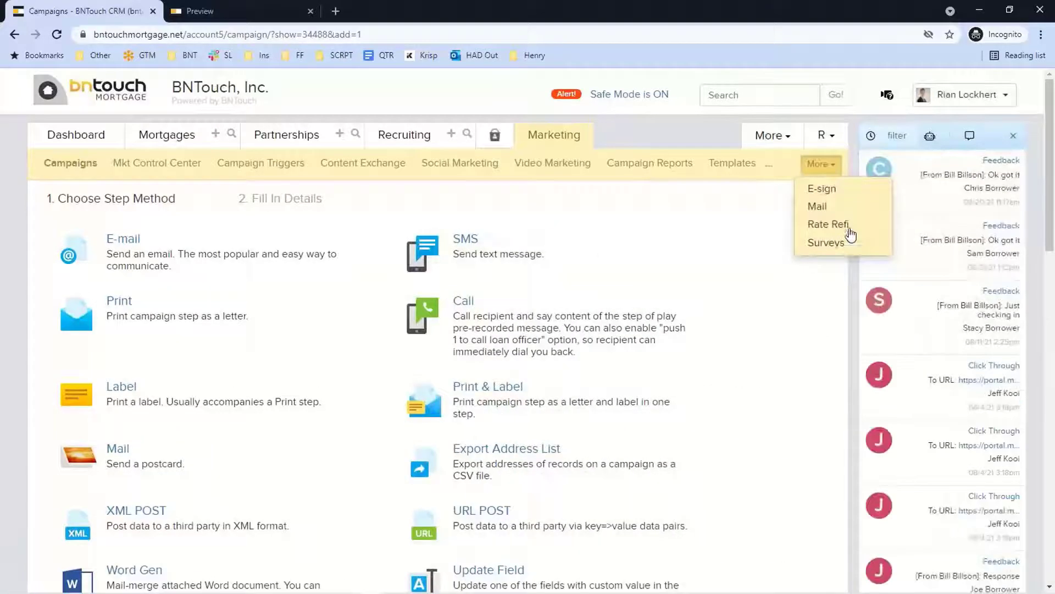
click(817, 206)
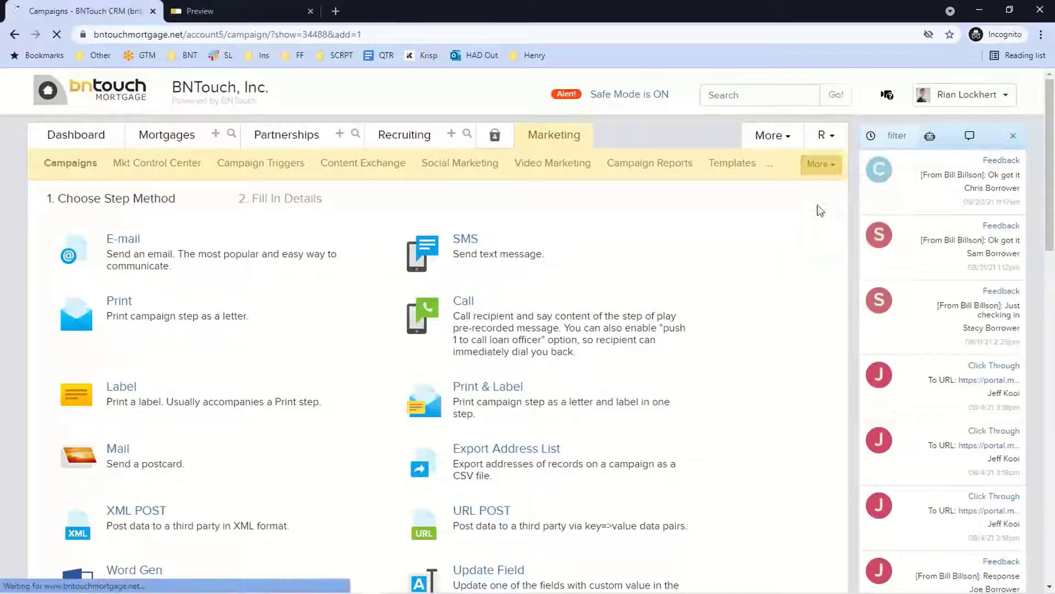
scroll(621, 357, down, 20)
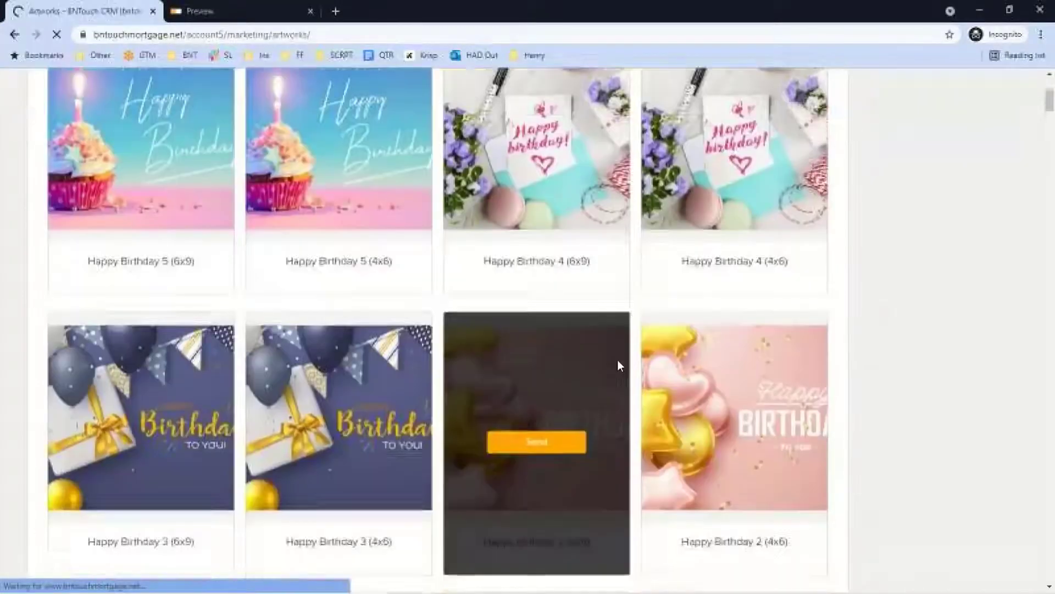
scroll(631, 352, down, 20)
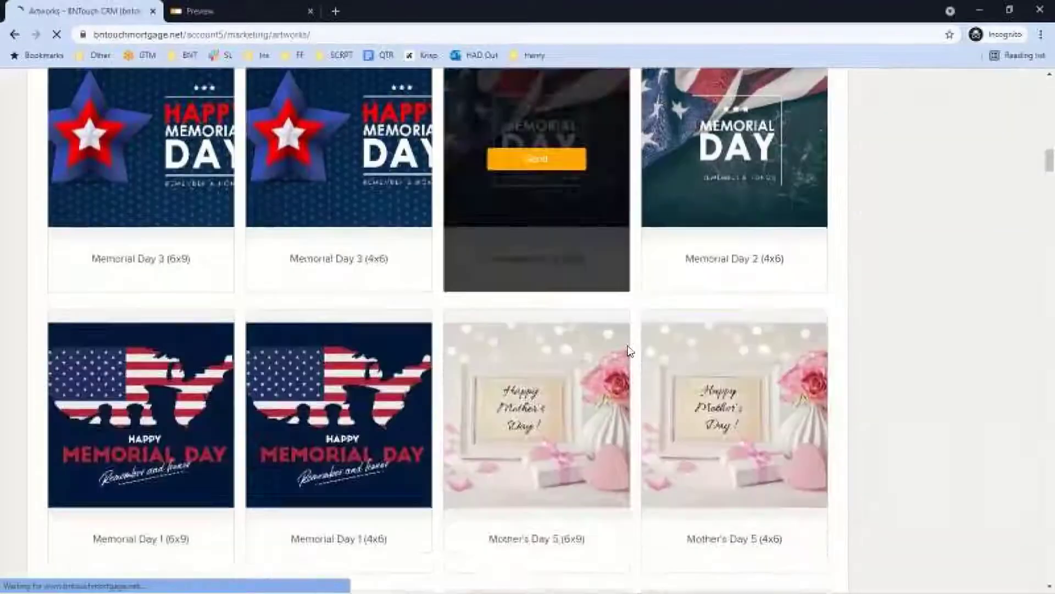
scroll(630, 352, down, 20)
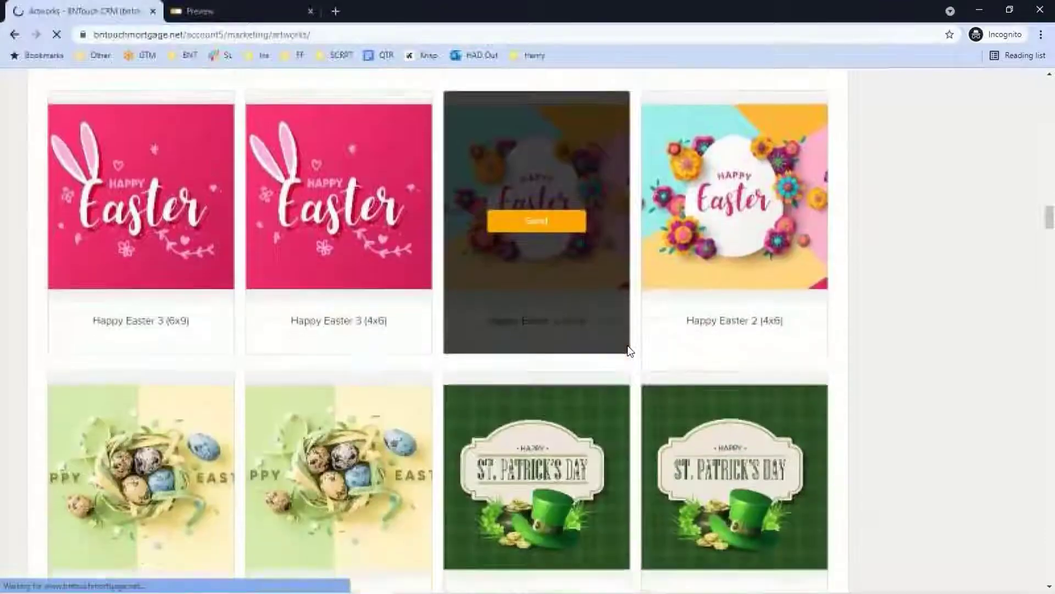
scroll(613, 329, down, 5)
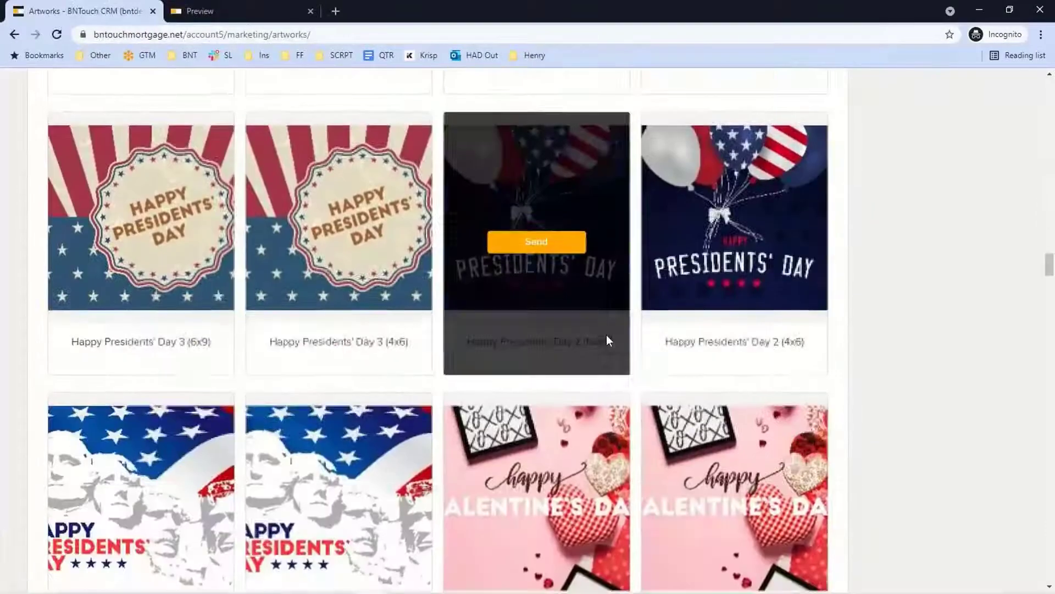
scroll(601, 343, up, 7)
scroll(602, 344, down, 6)
scroll(603, 345, down, 13)
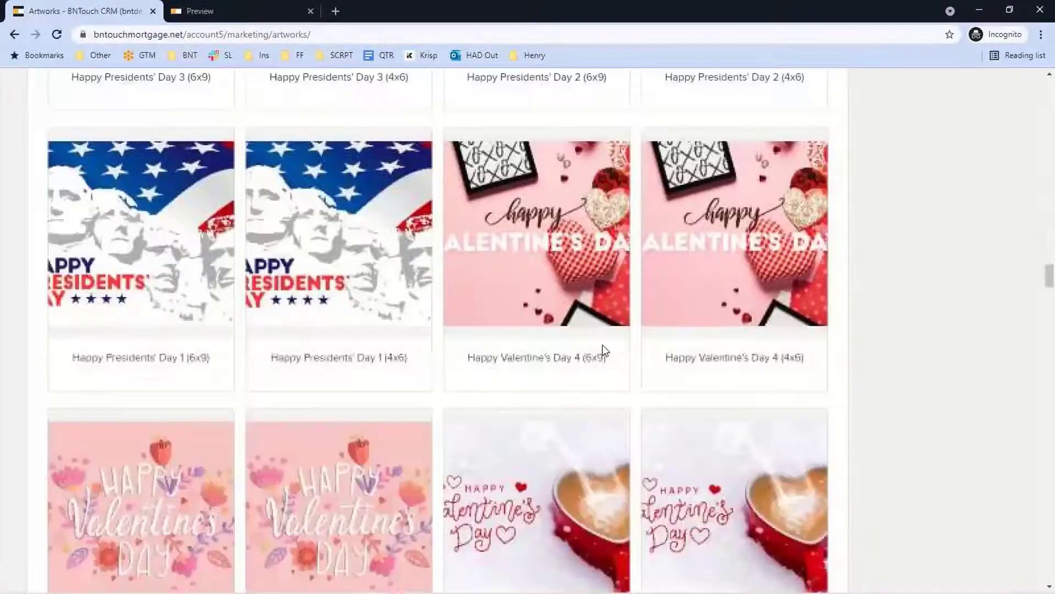
scroll(605, 347, down, 6)
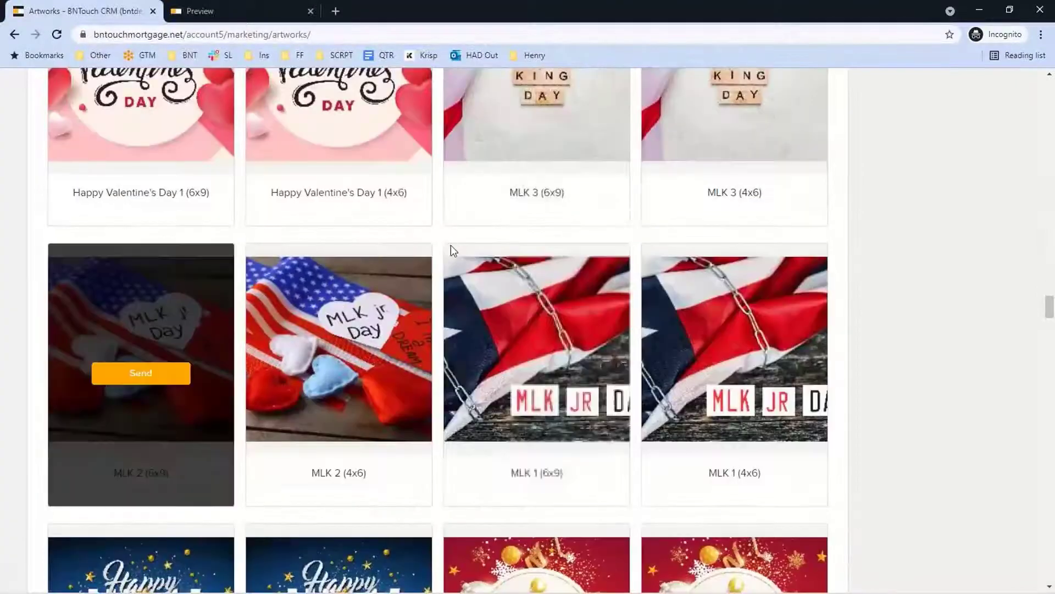
scroll(709, 319, up, 18)
scroll(709, 342, up, 18)
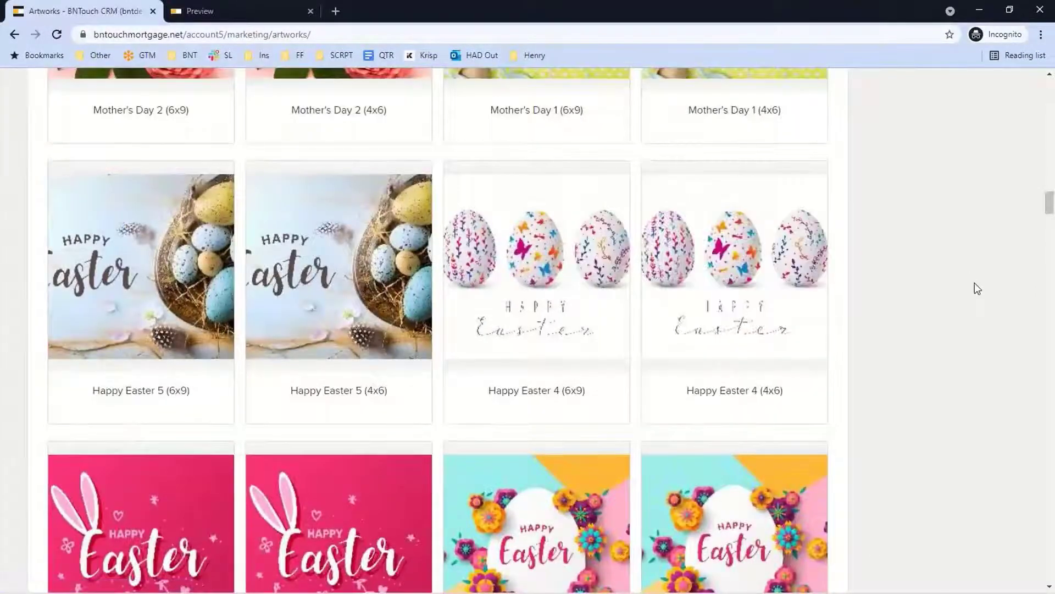
scroll(904, 156, up, 5)
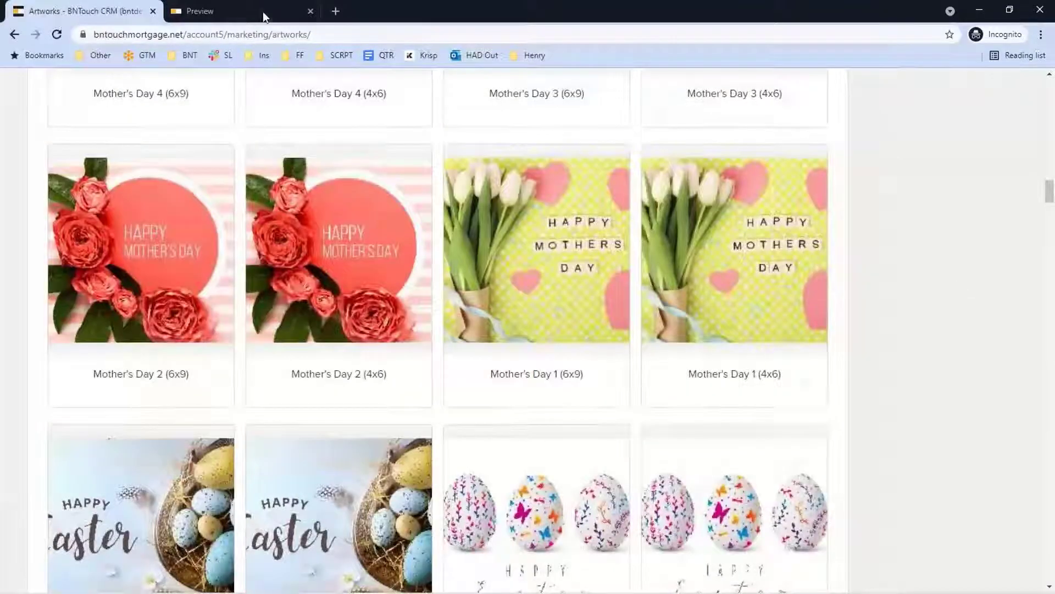
click(263, 11)
click(132, 9)
Return to Choose Step Method, collapse the activity feed panel, and browse methods like Mail and Task
click(14, 34)
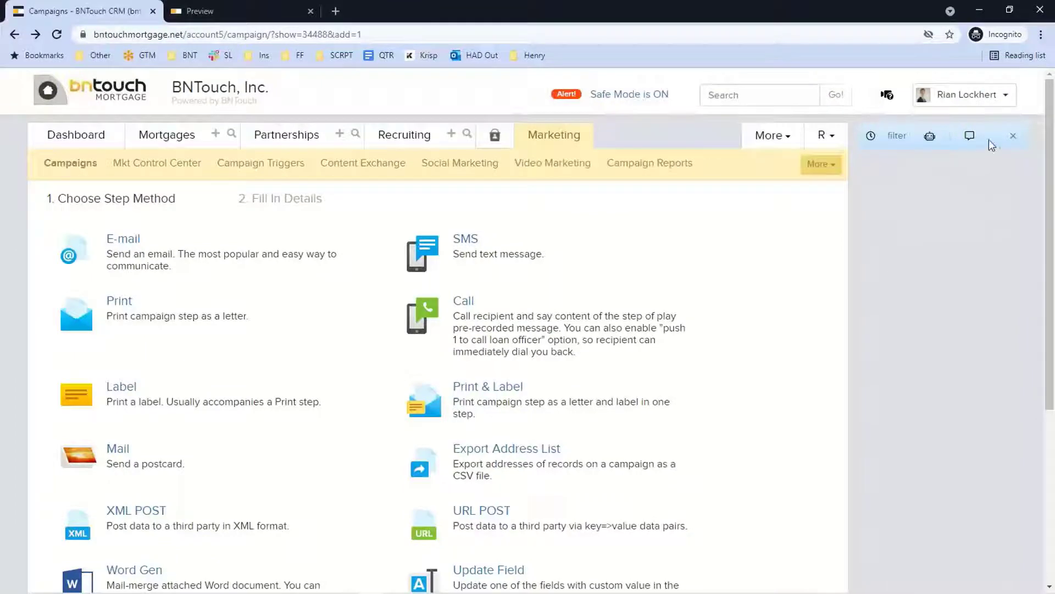
click(1014, 140)
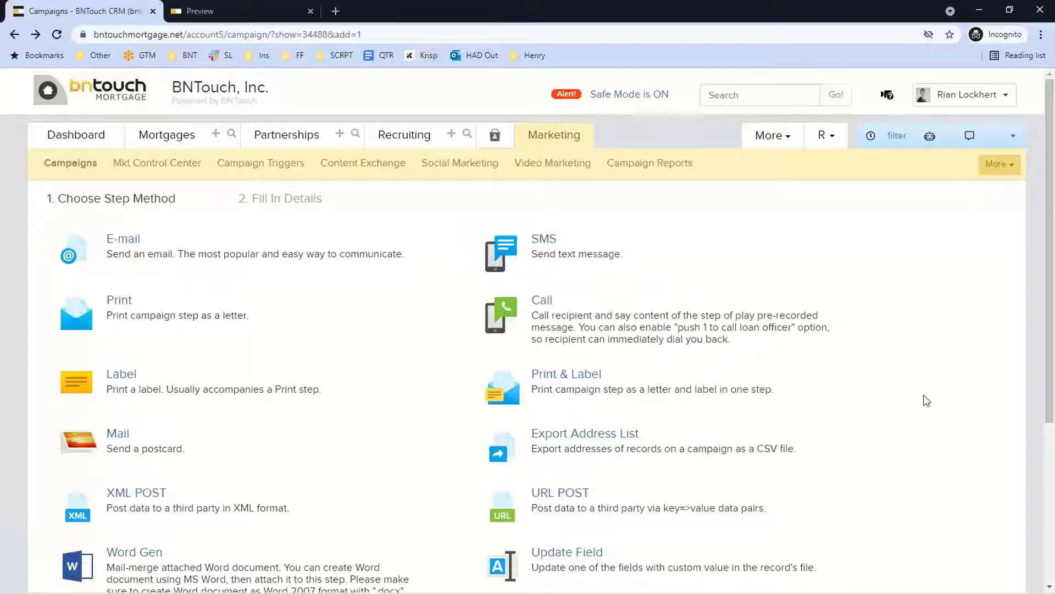
scroll(929, 399, down, 1)
scroll(937, 386, down, 2)
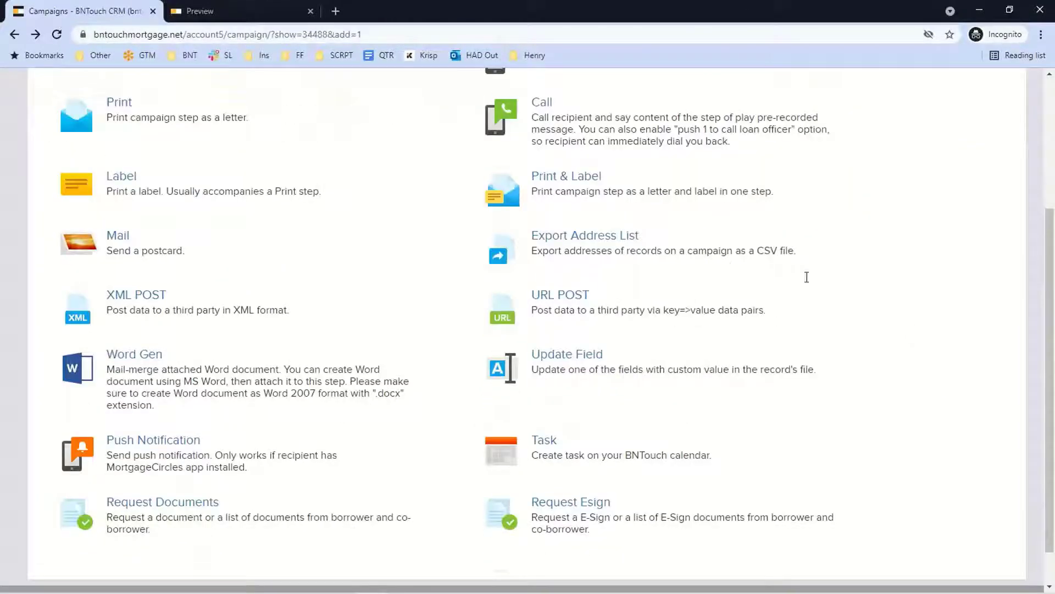
scroll(584, 287, up, 1)
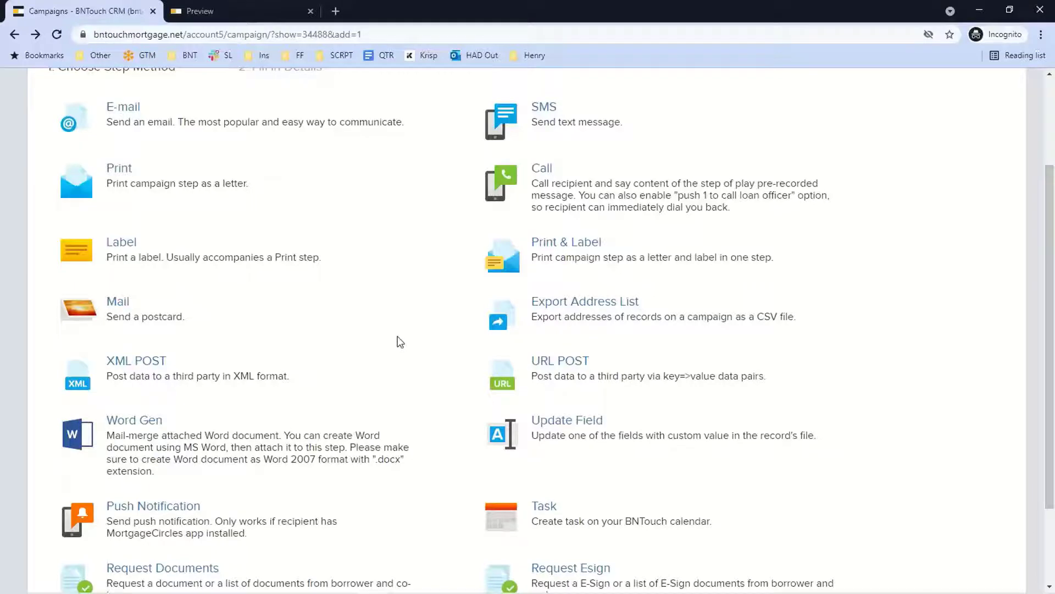
scroll(400, 342, down, 2)
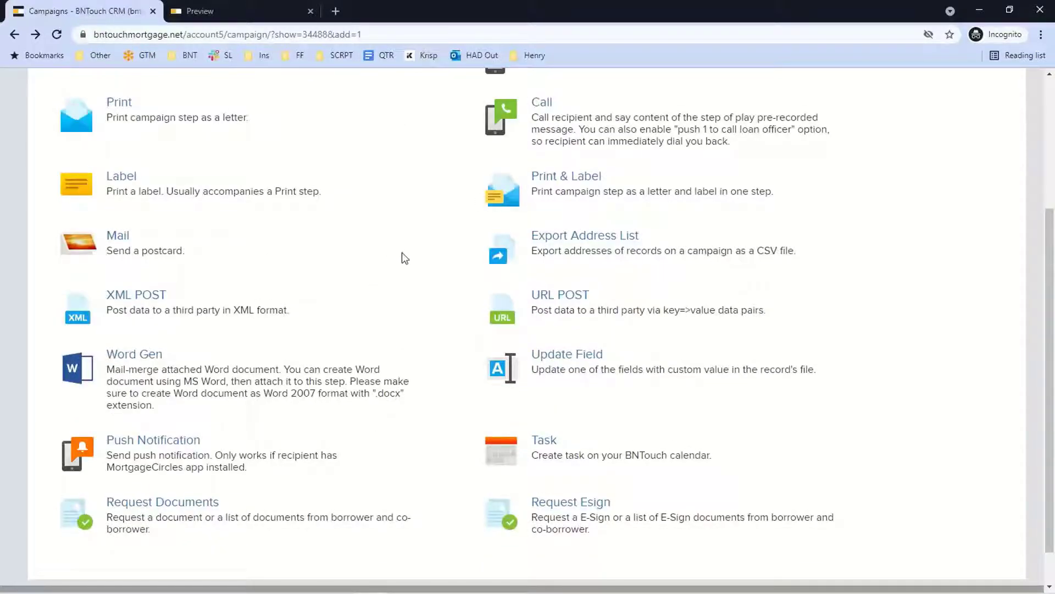
scroll(398, 283, down, 1)
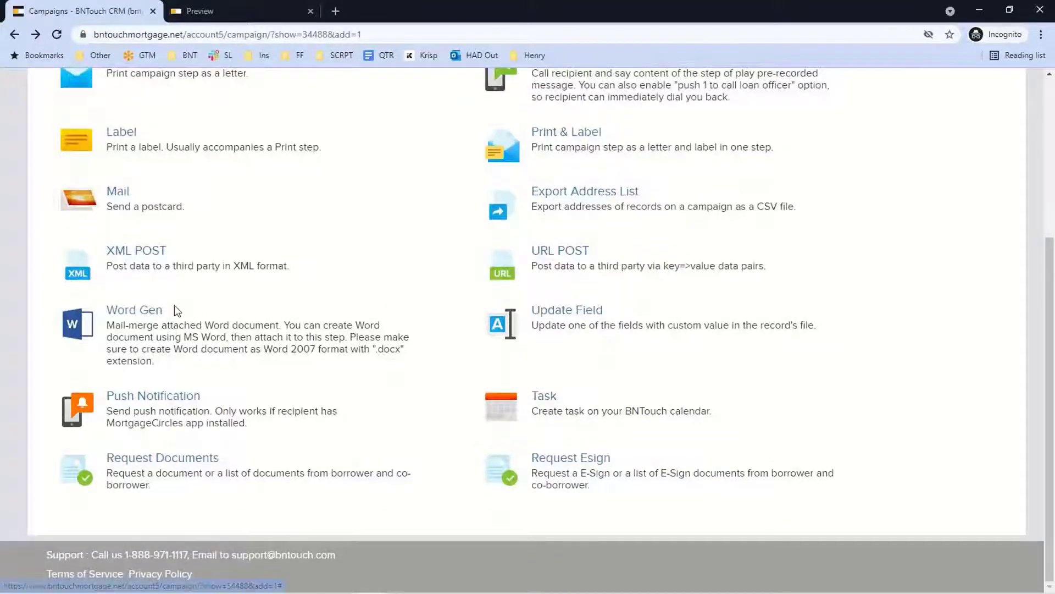
scroll(170, 309, up, 3)
scroll(495, 247, down, 2)
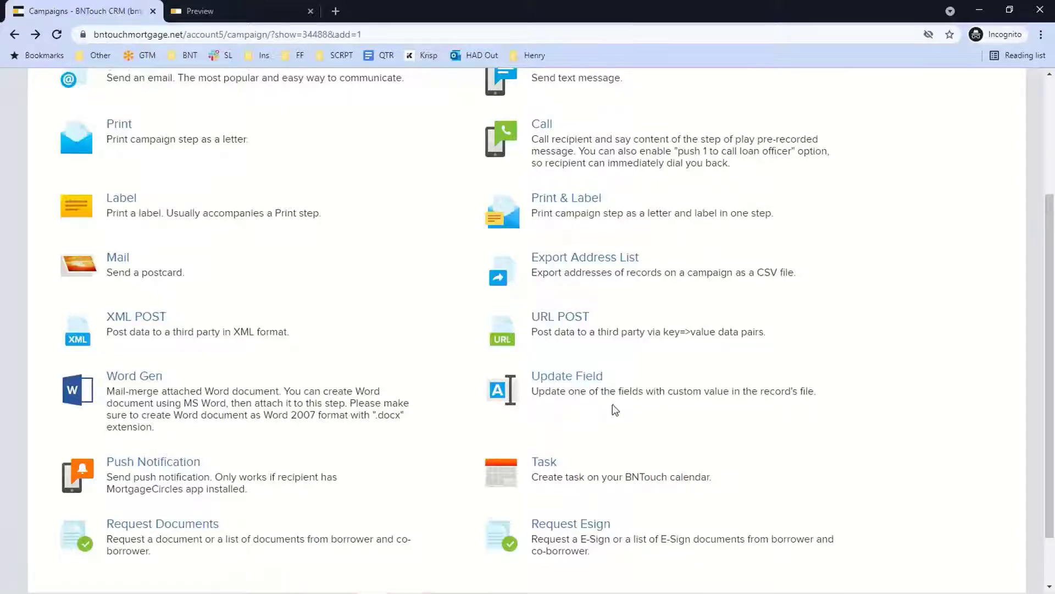
scroll(615, 410, down, 2)
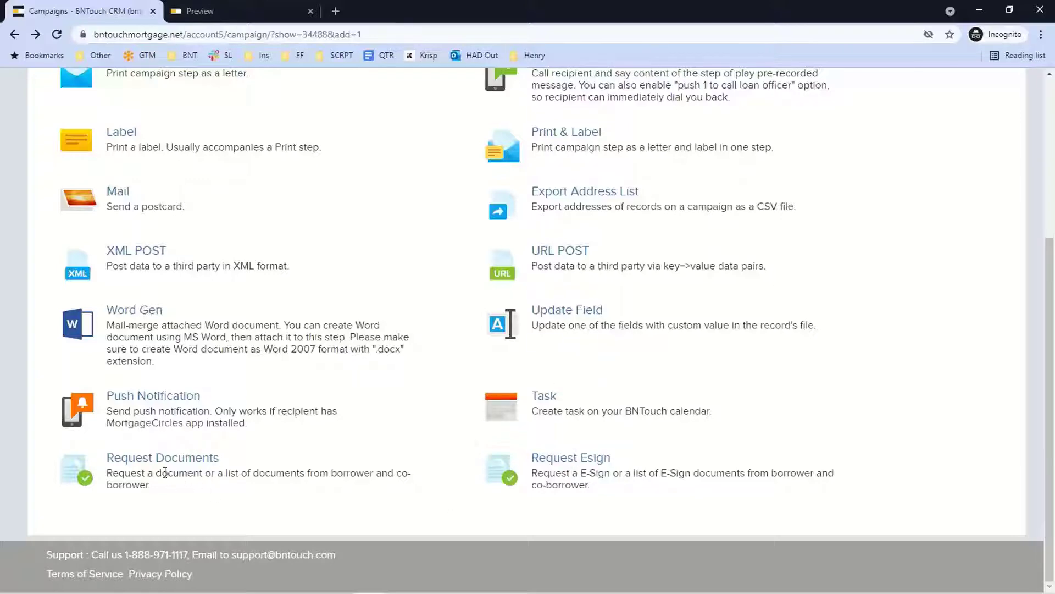
scroll(258, 461, up, 1)
scroll(261, 461, up, 4)
scroll(233, 275, down, 5)
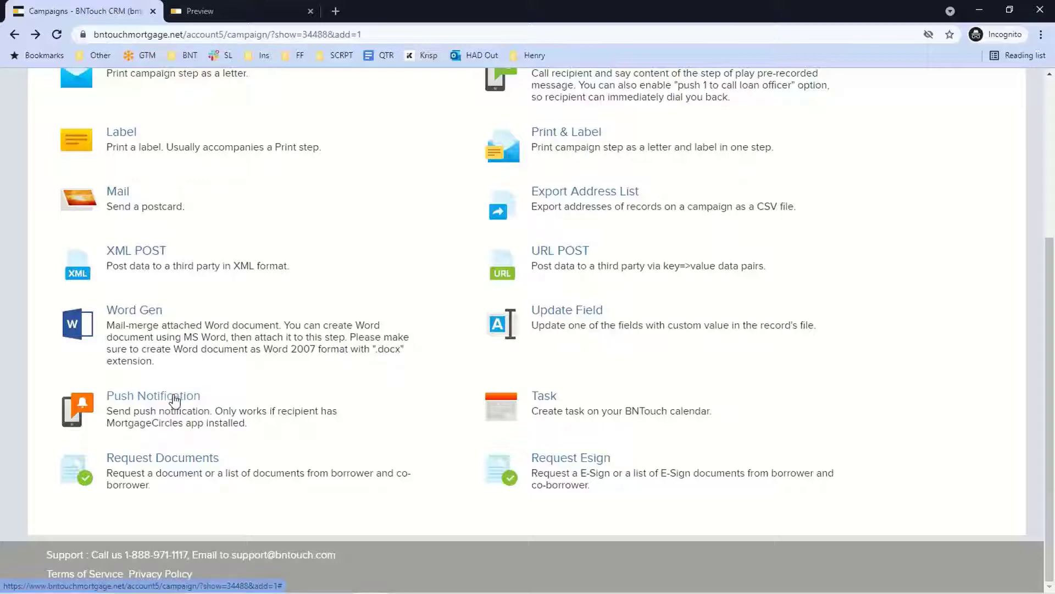
scroll(399, 425, up, 1)
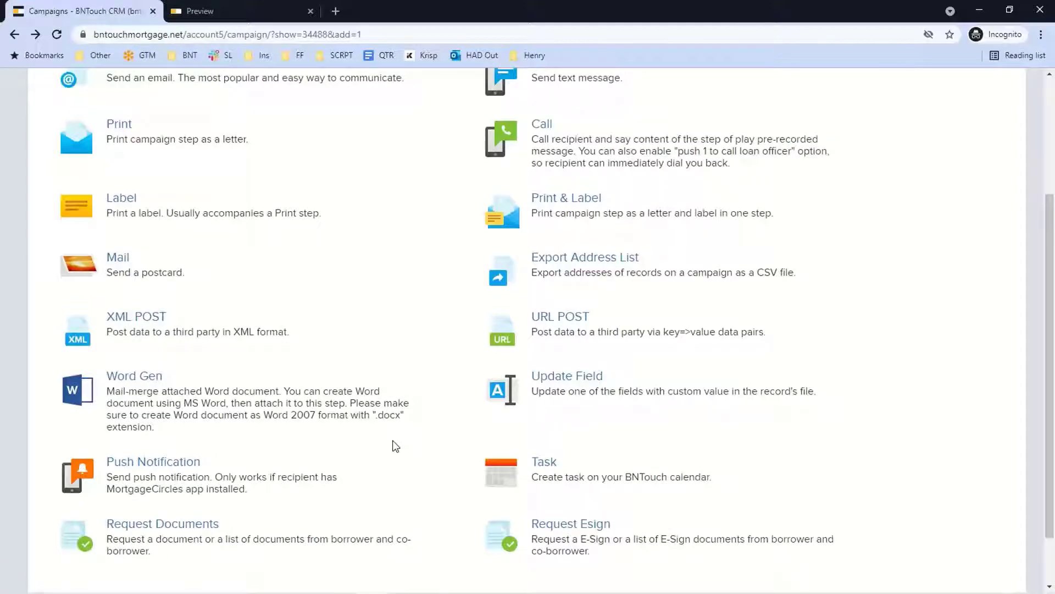
scroll(427, 486, up, 3)
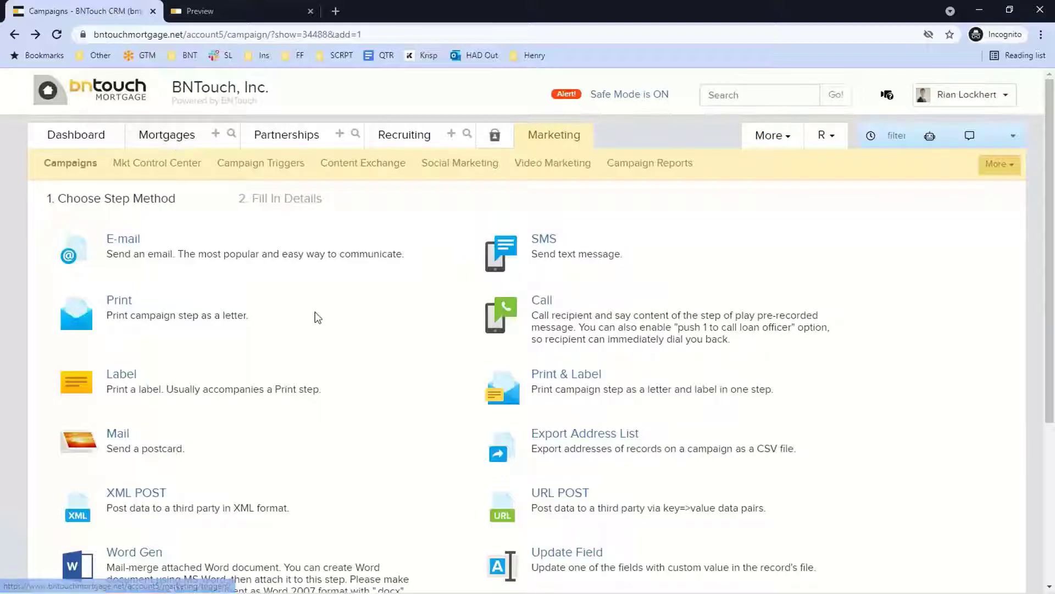
scroll(316, 324, down, 3)
scroll(321, 329, down, 2)
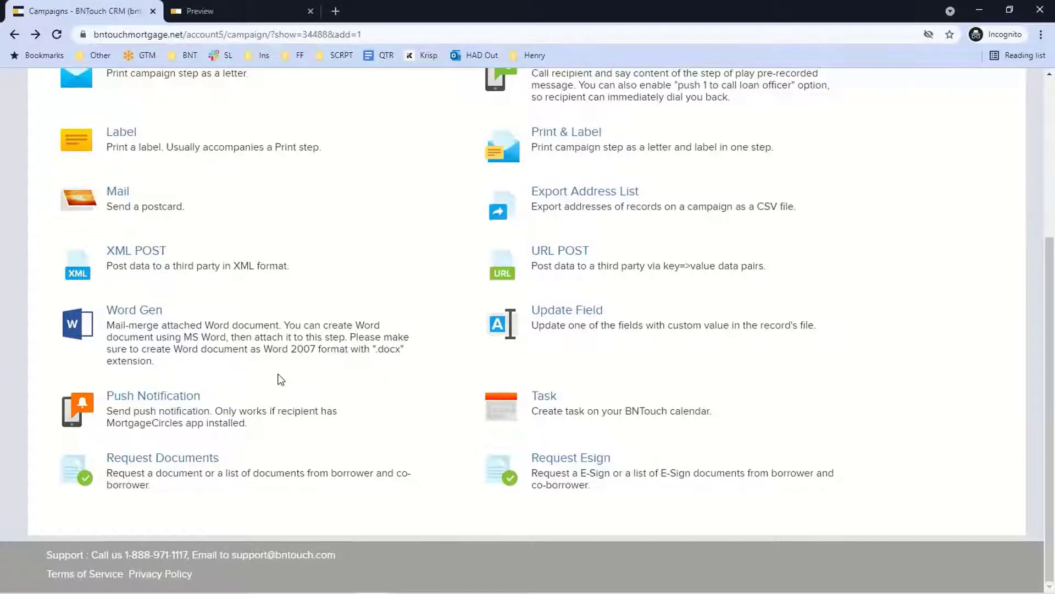
scroll(281, 380, up, 5)
scroll(306, 488, down, 3)
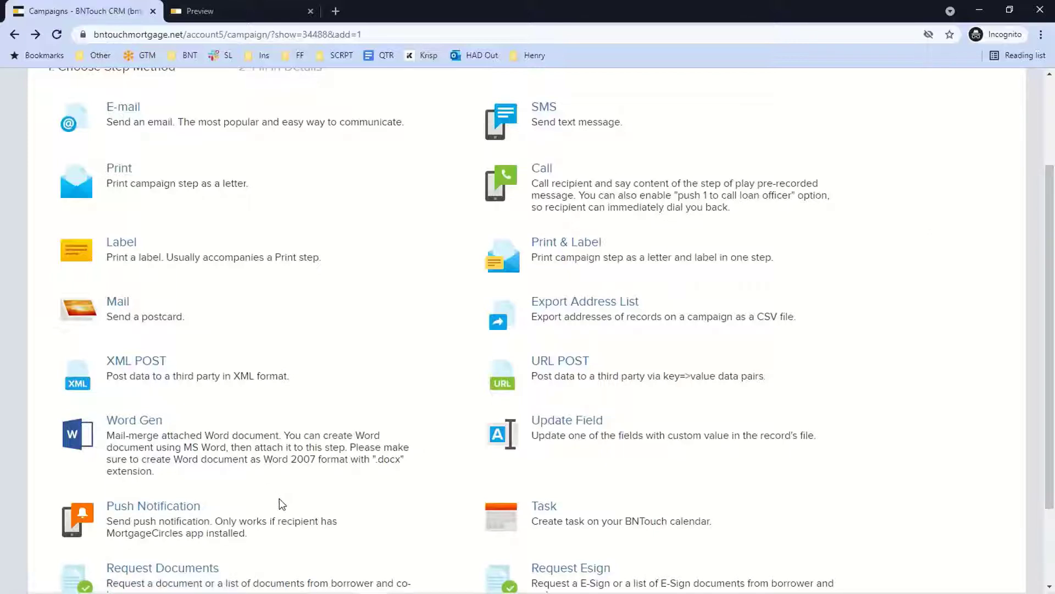
scroll(284, 504, up, 2)
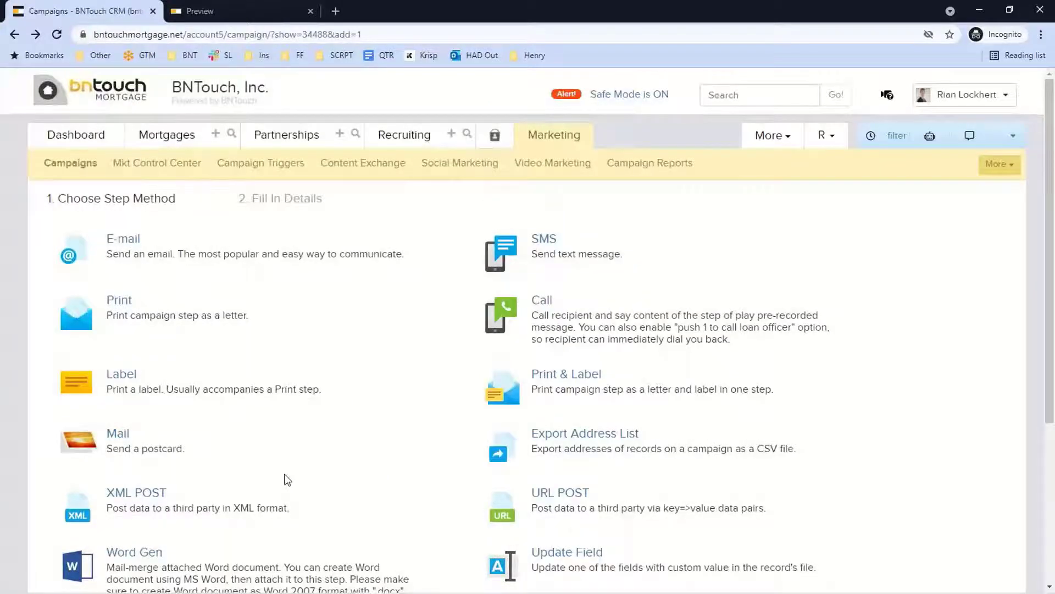
scroll(288, 479, down, 2)
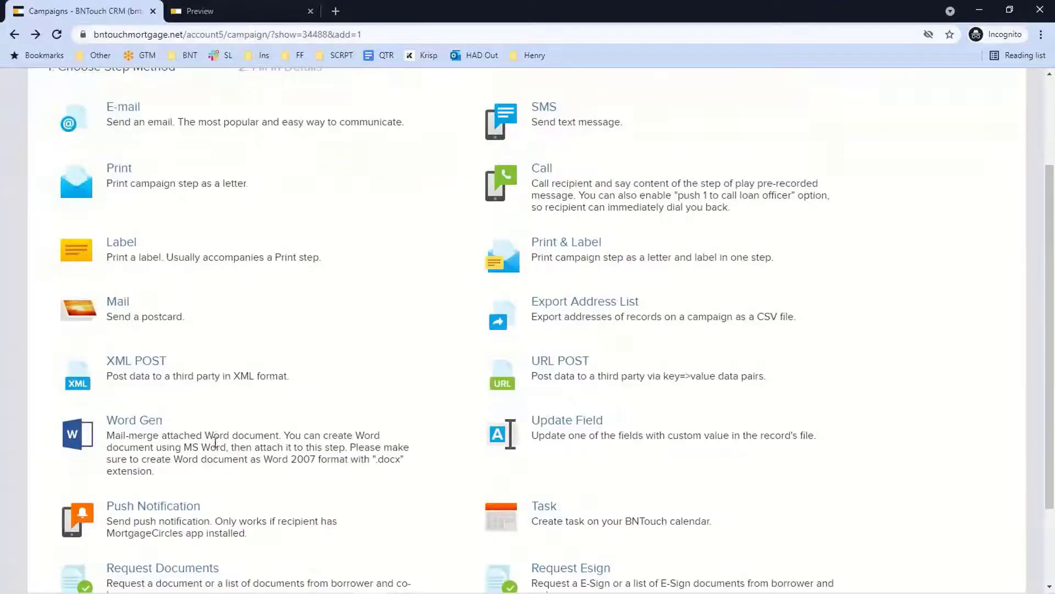
click(166, 510)
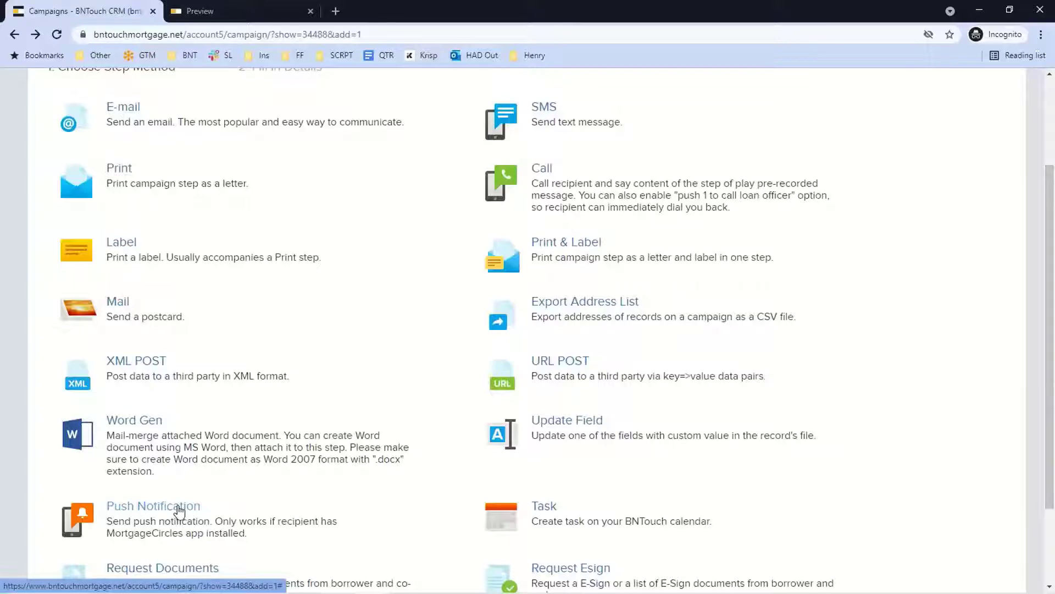
scroll(214, 499, down, 2)
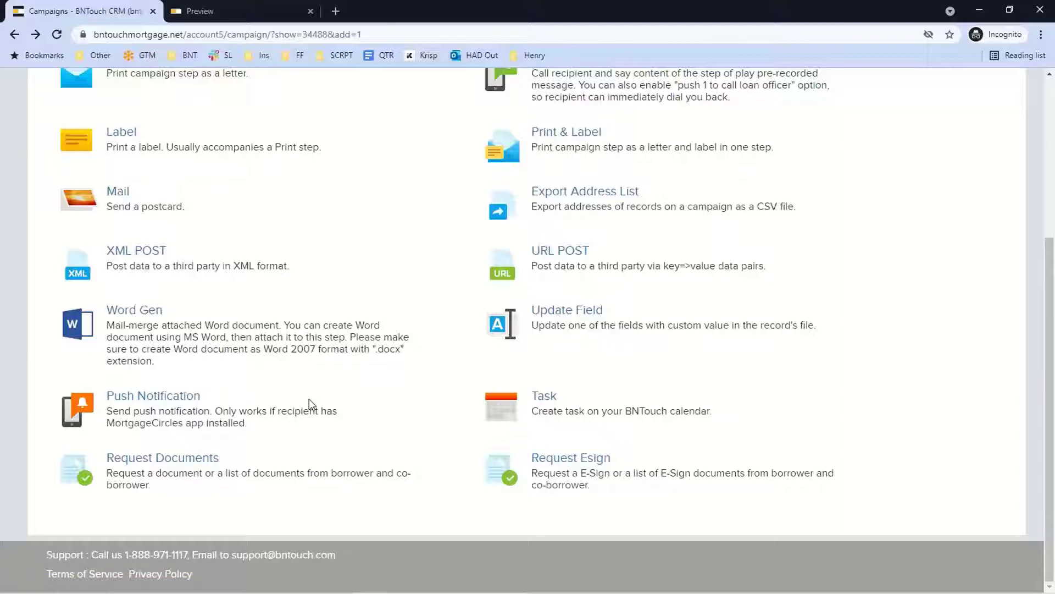
scroll(385, 385, up, 5)
scroll(459, 343, down, 5)
scroll(507, 322, up, 1)
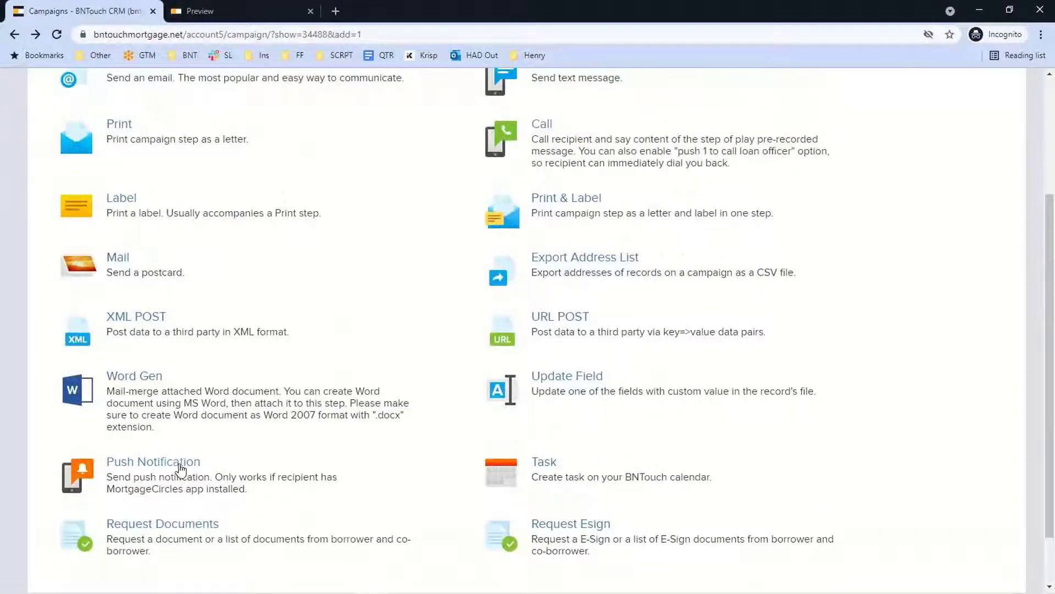
scroll(231, 239, up, 3)
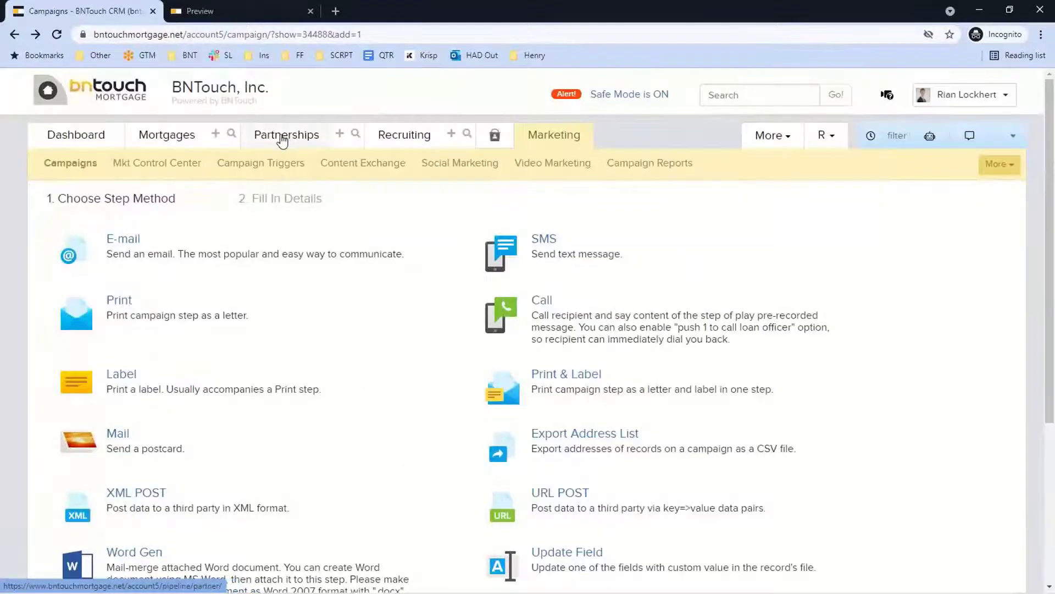
scroll(282, 144, down, 4)
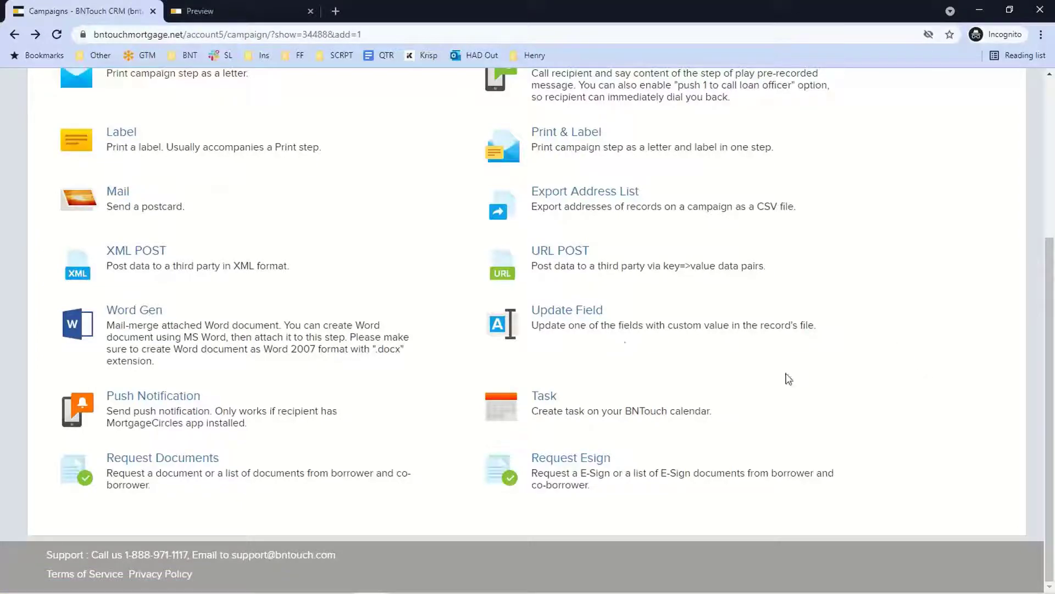
scroll(448, 336, up, 5)
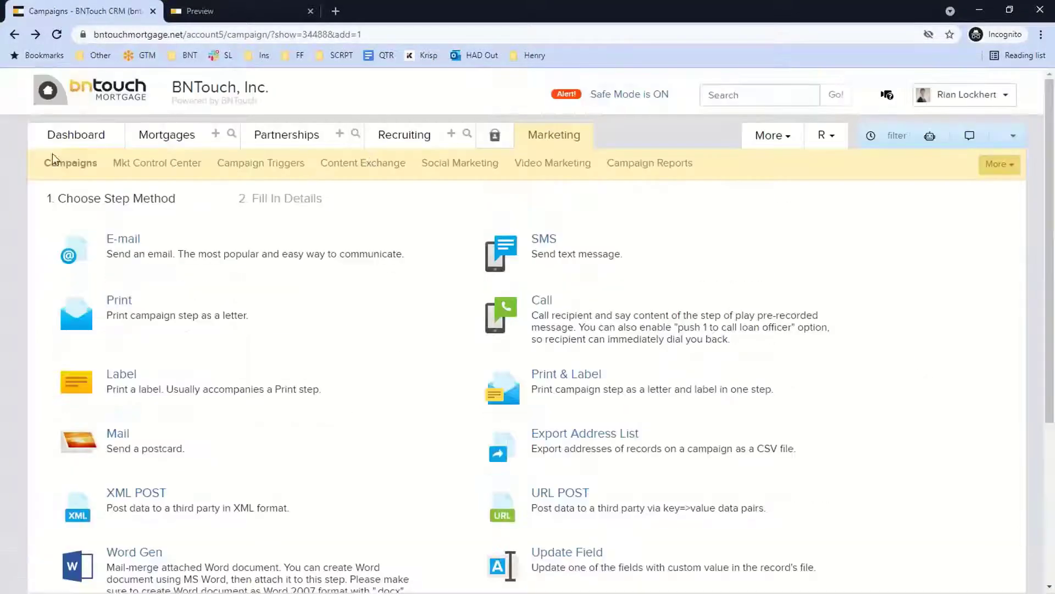
click(547, 137)
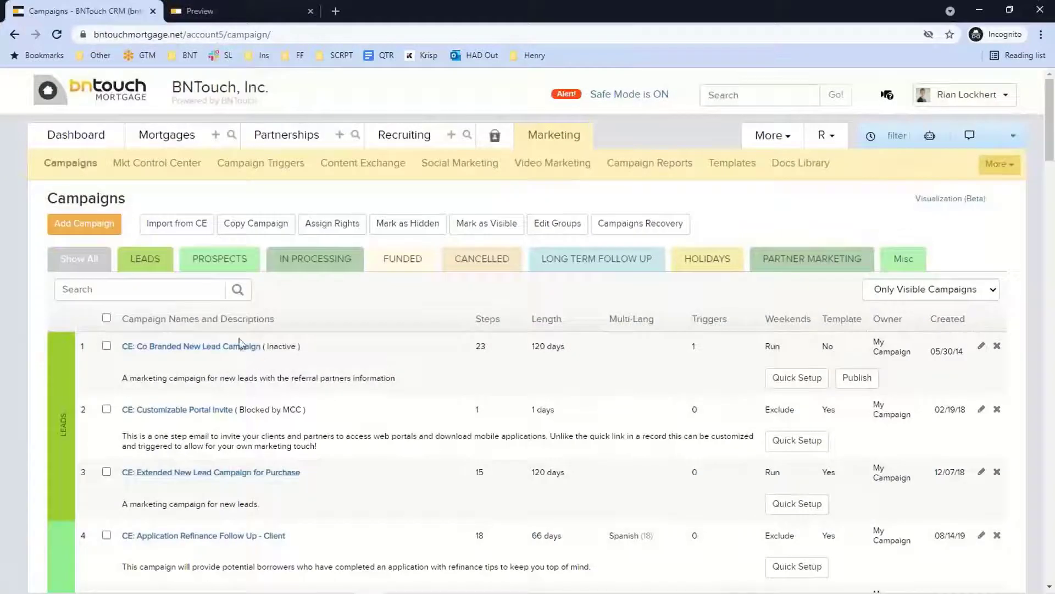
click(255, 346)
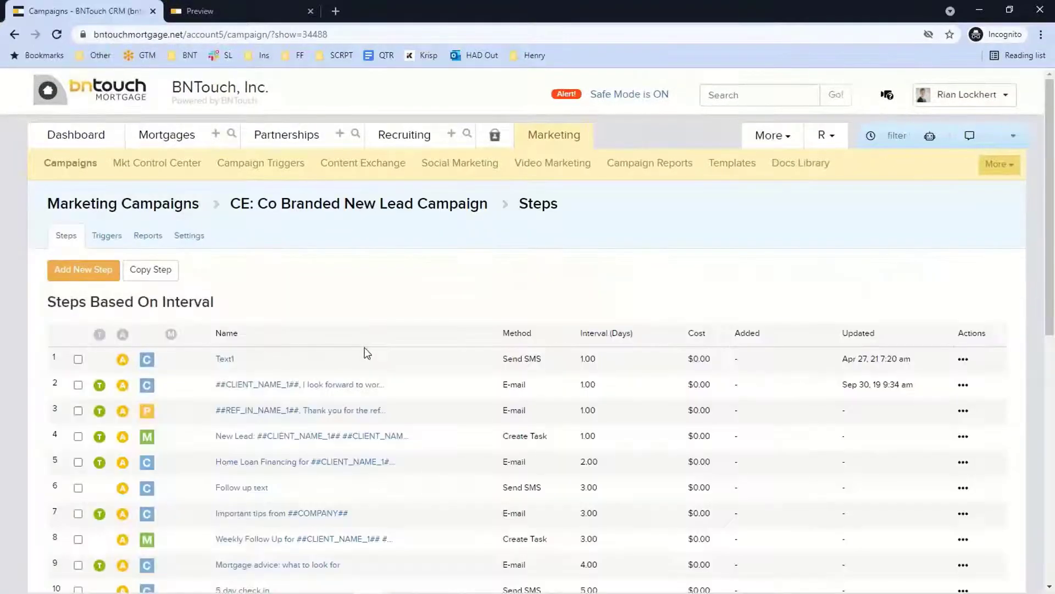
scroll(258, 347, down, 1)
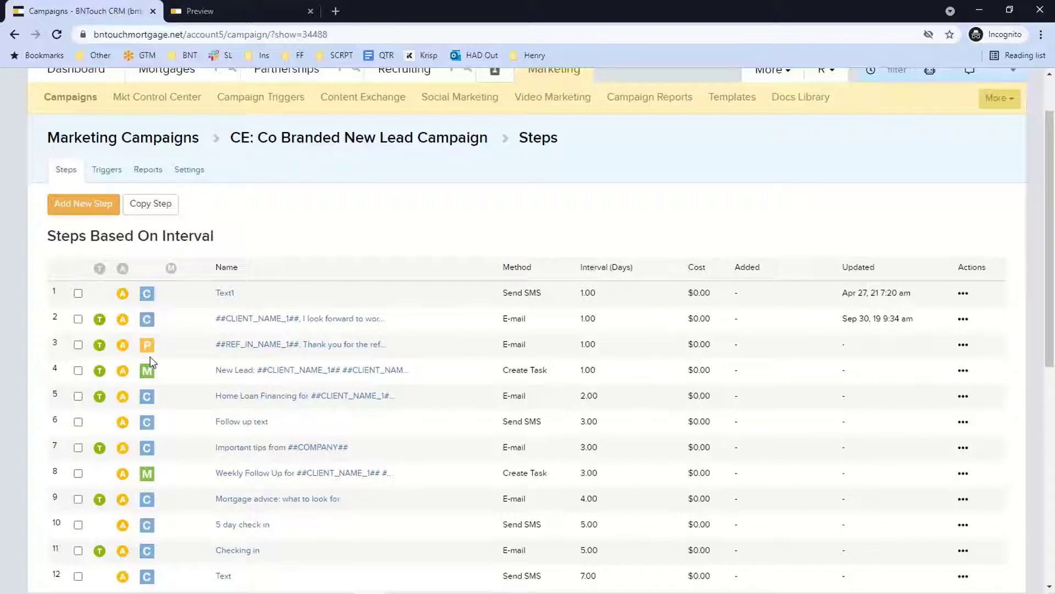
mouse_move(153, 349)
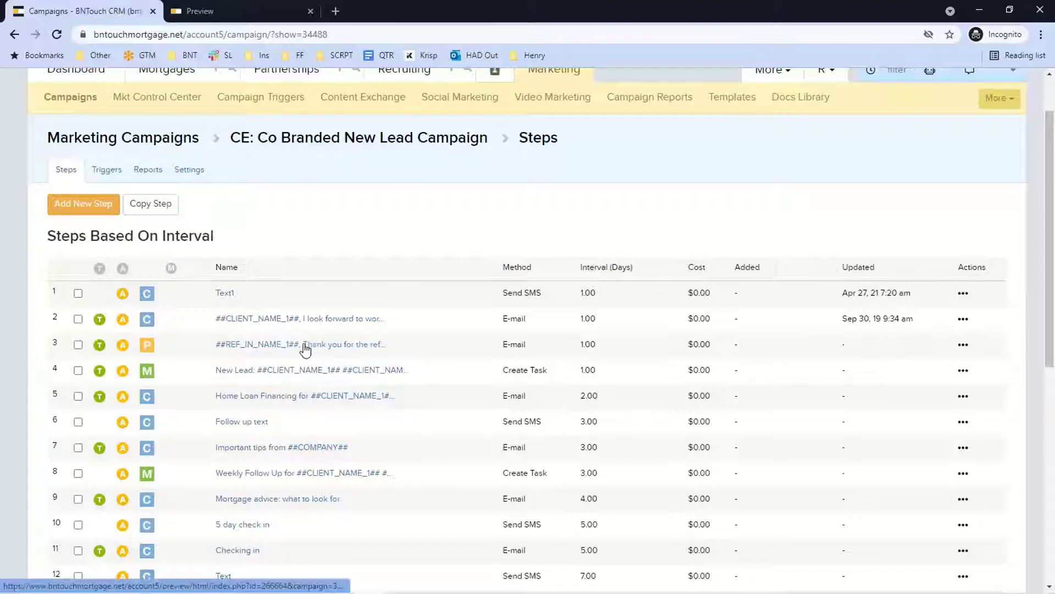
scroll(721, 226, down, 3)
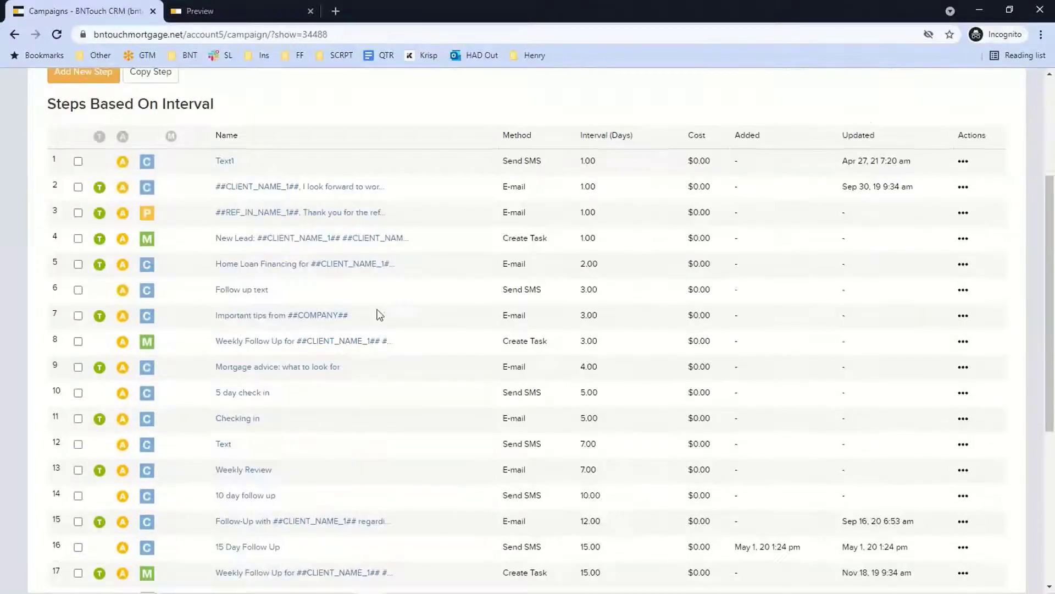
scroll(379, 308, up, 5)
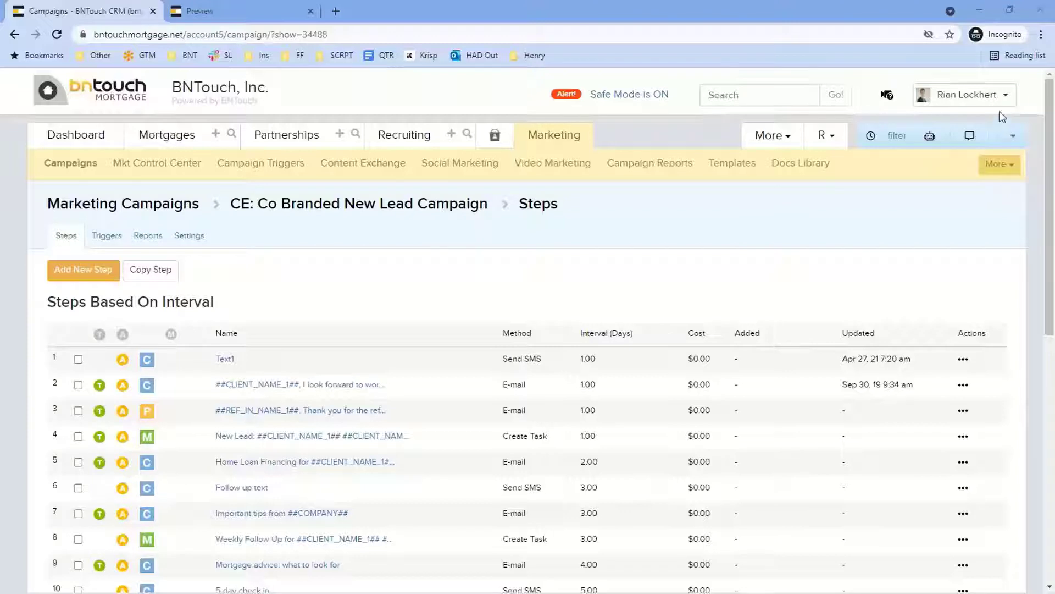
click(1004, 96)
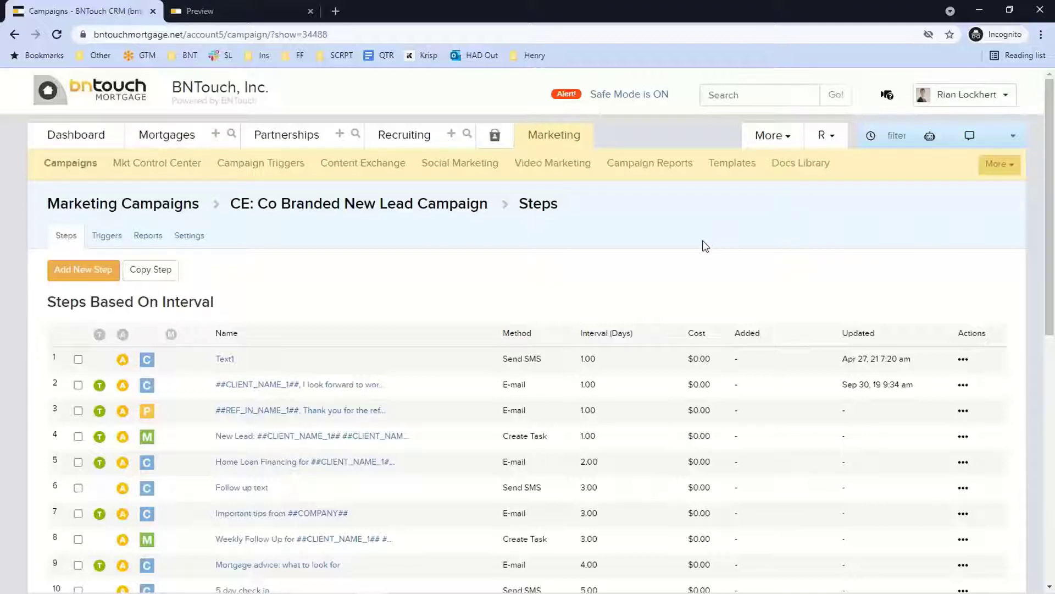
click(1007, 104)
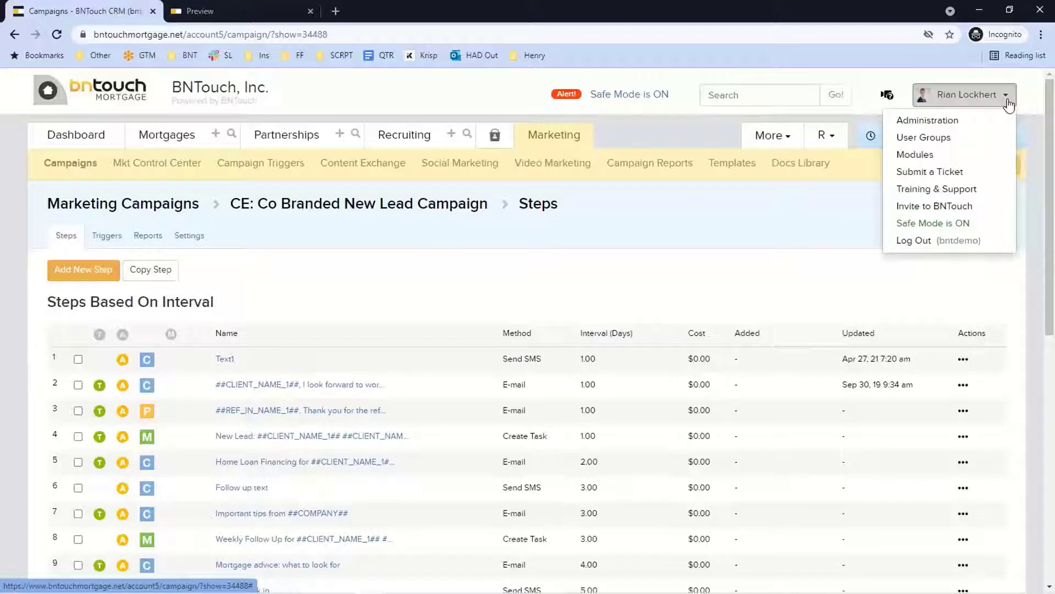
Go to Training and Support and open the Attend a Training calendar in a new tab
click(902, 193)
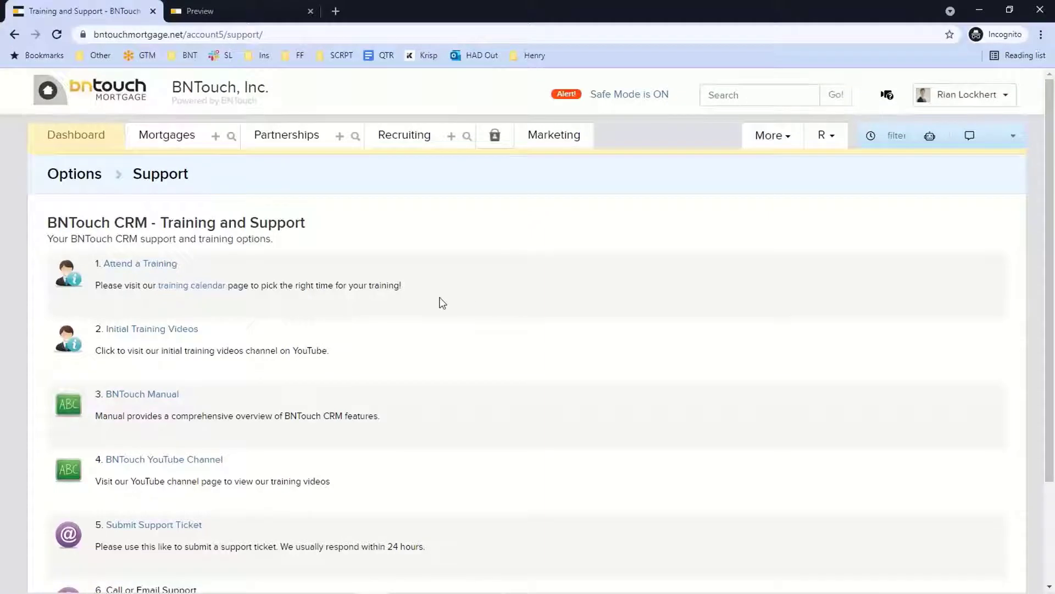
scroll(388, 240, down, 1)
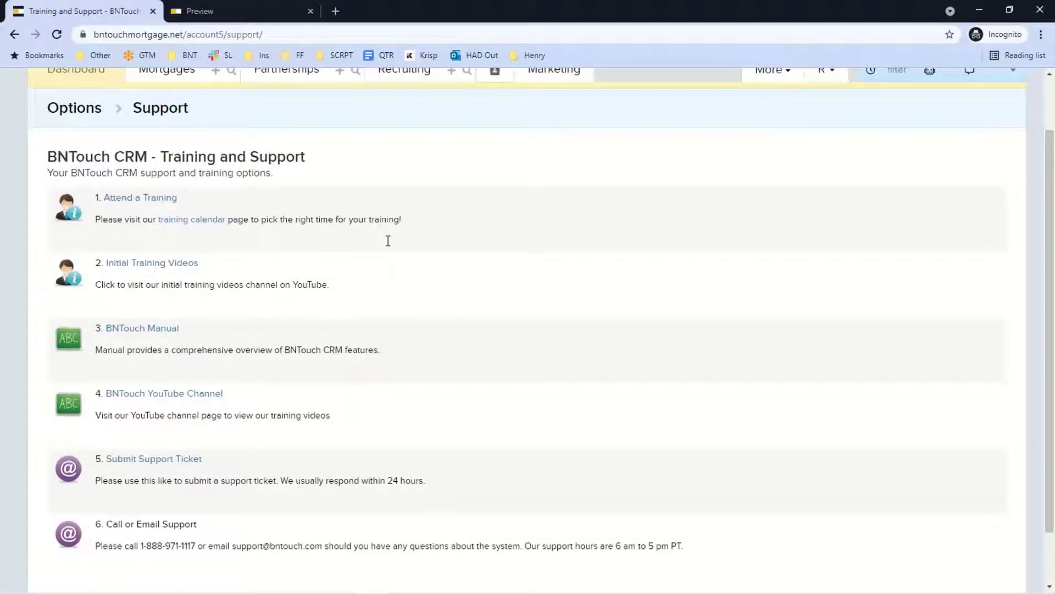
click(154, 198)
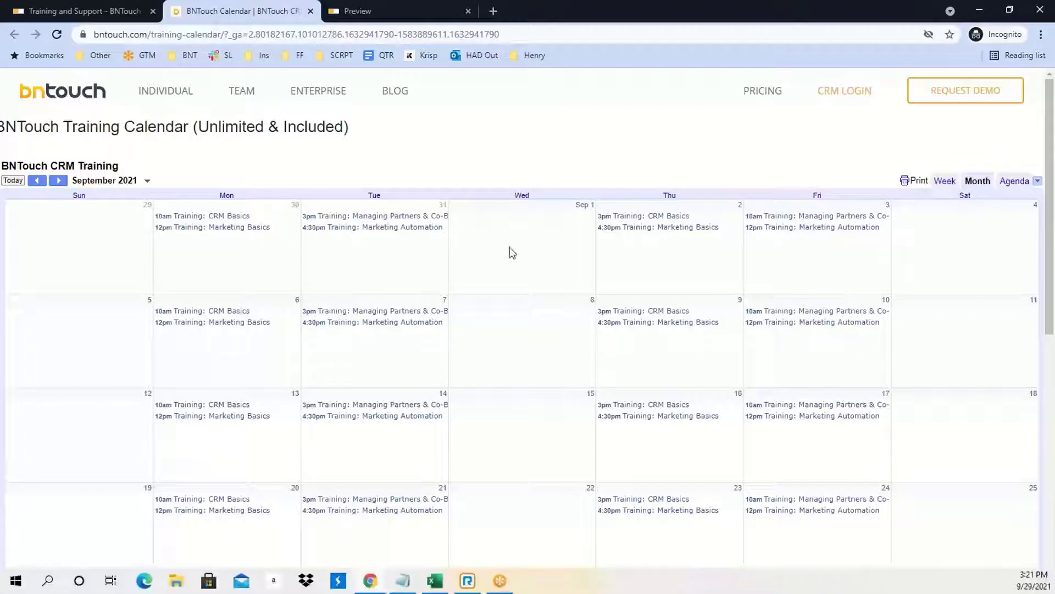
View the September 2 CRM Basics training details, then switch back to the Training and Support tab
click(666, 219)
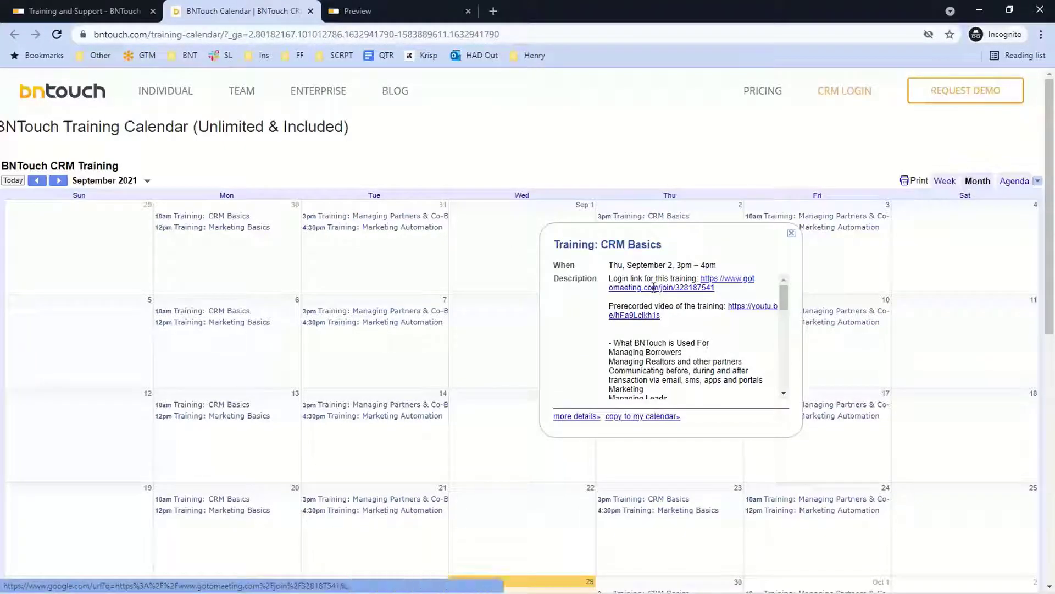
click(97, 16)
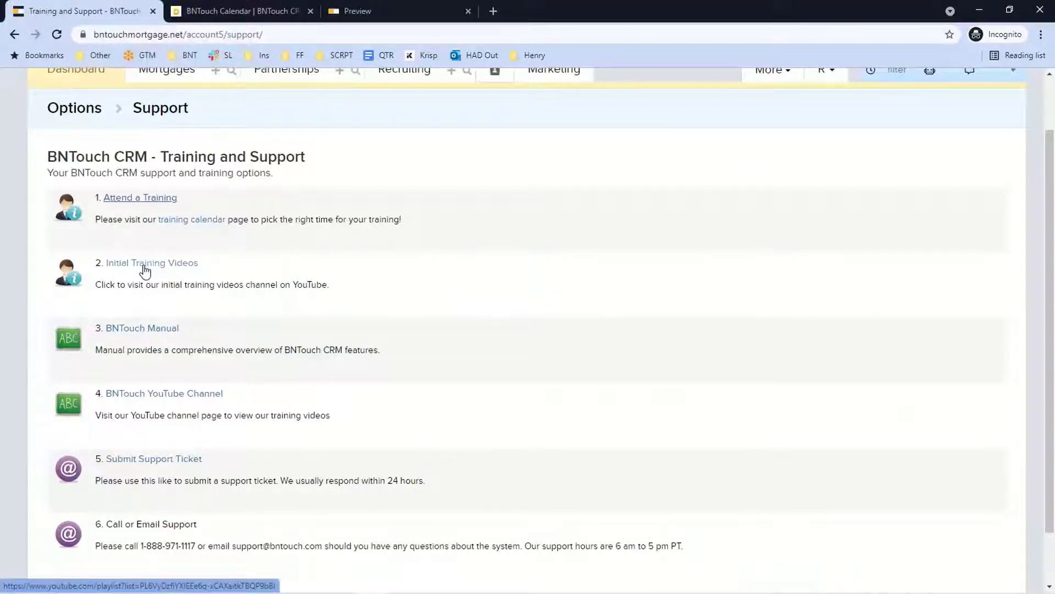
Read the Pik-A-Search article under Mortgages in the BNTouch Manual, then return to Training and Support
click(160, 328)
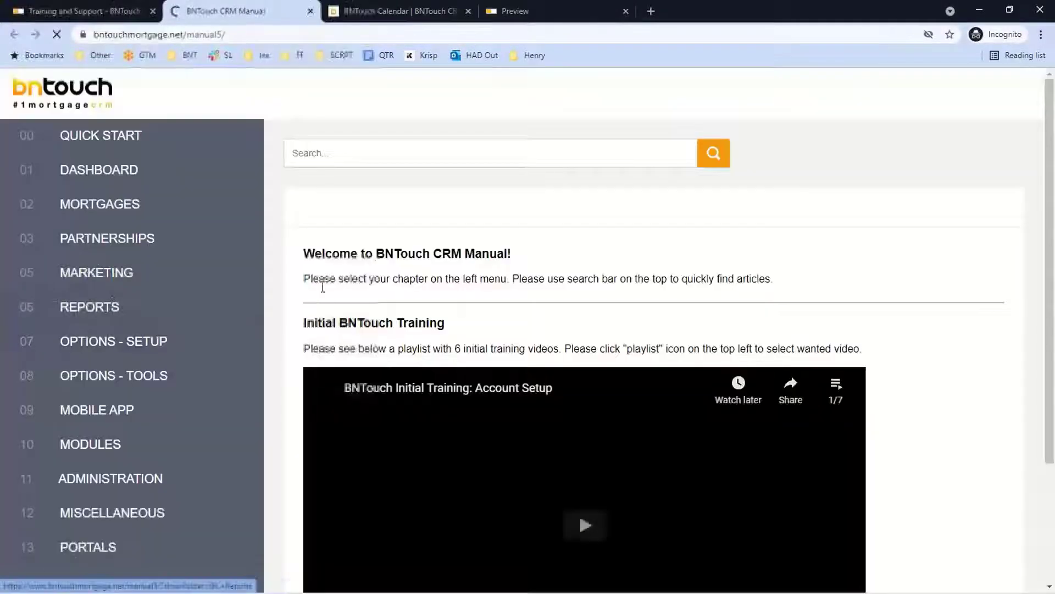
click(133, 205)
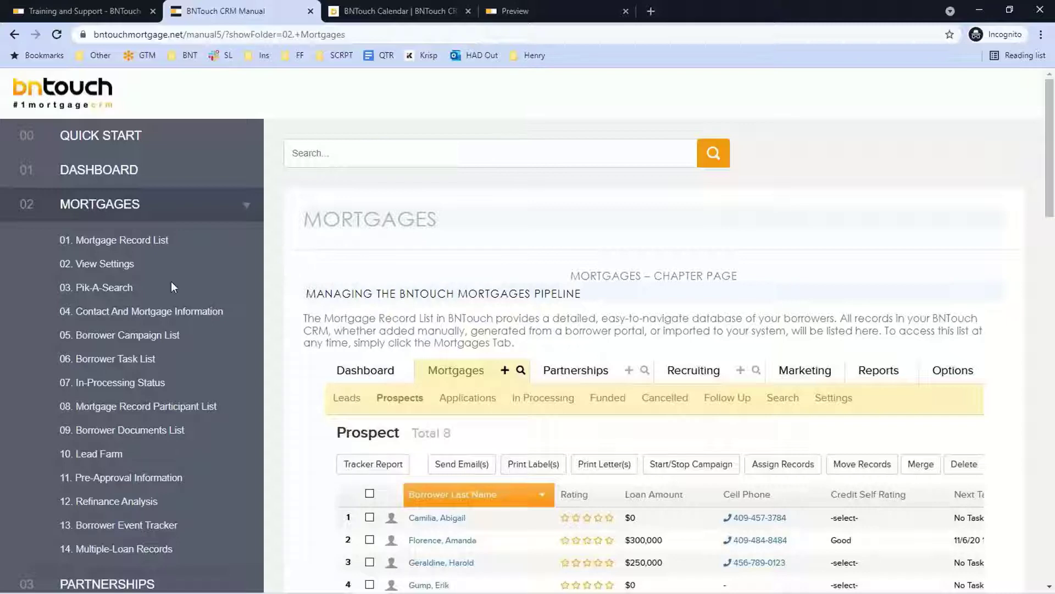
click(117, 288)
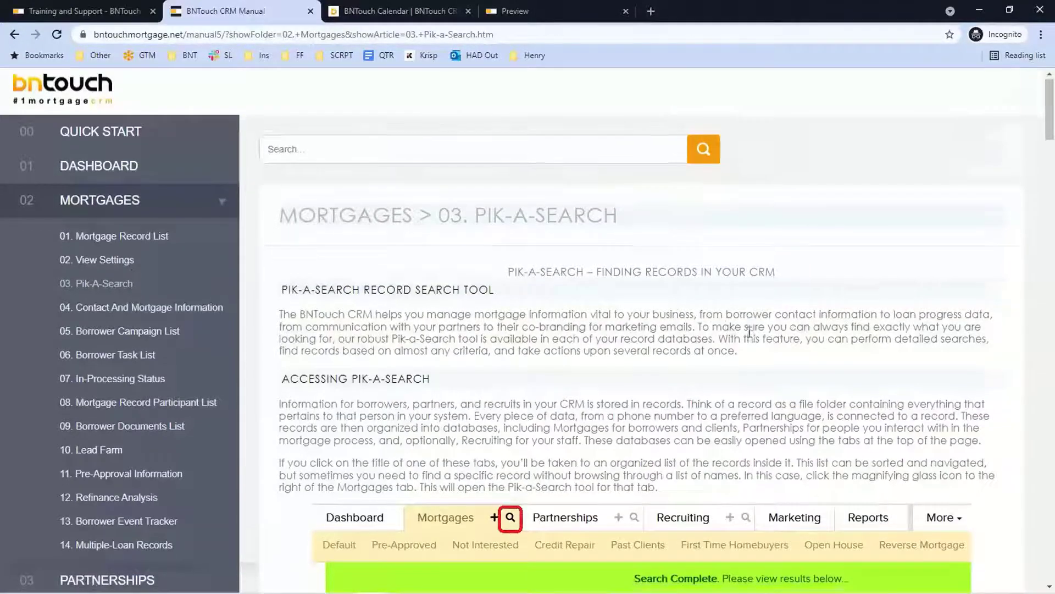
scroll(749, 333, down, 1)
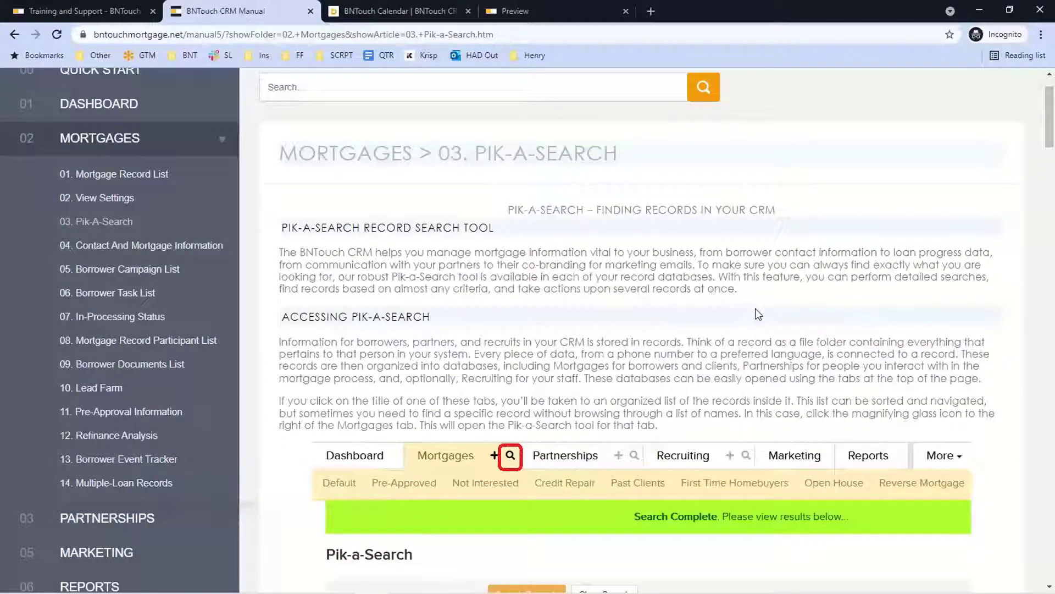
scroll(778, 312, down, 15)
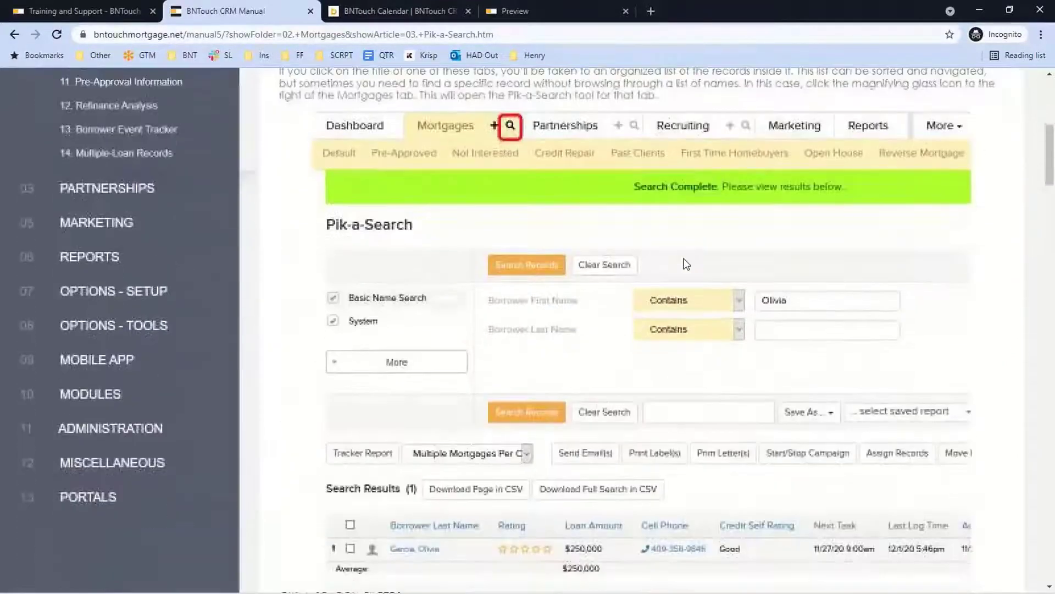
scroll(659, 308, down, 15)
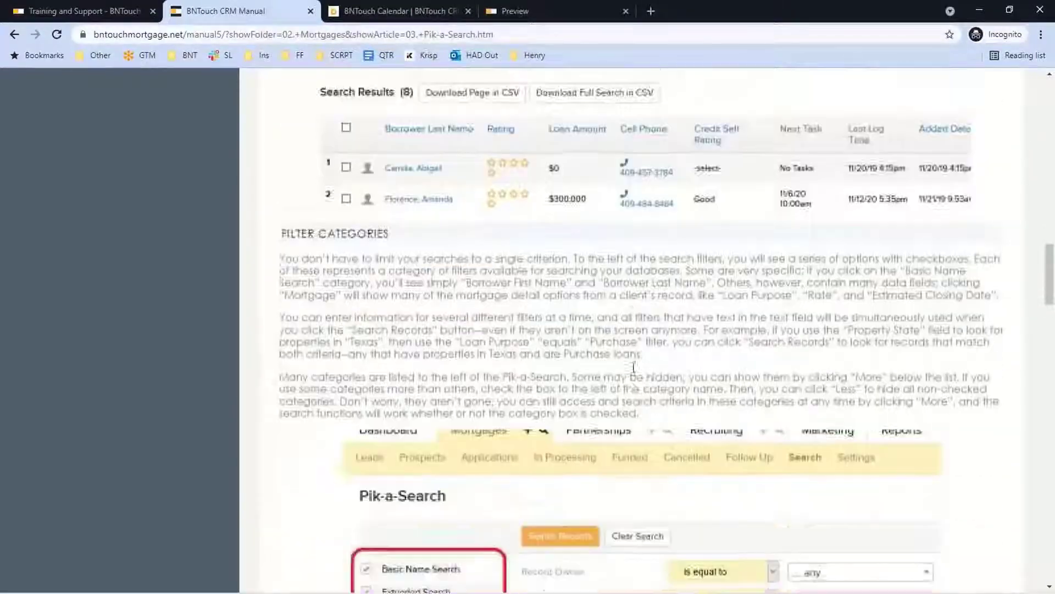
scroll(630, 396, down, 15)
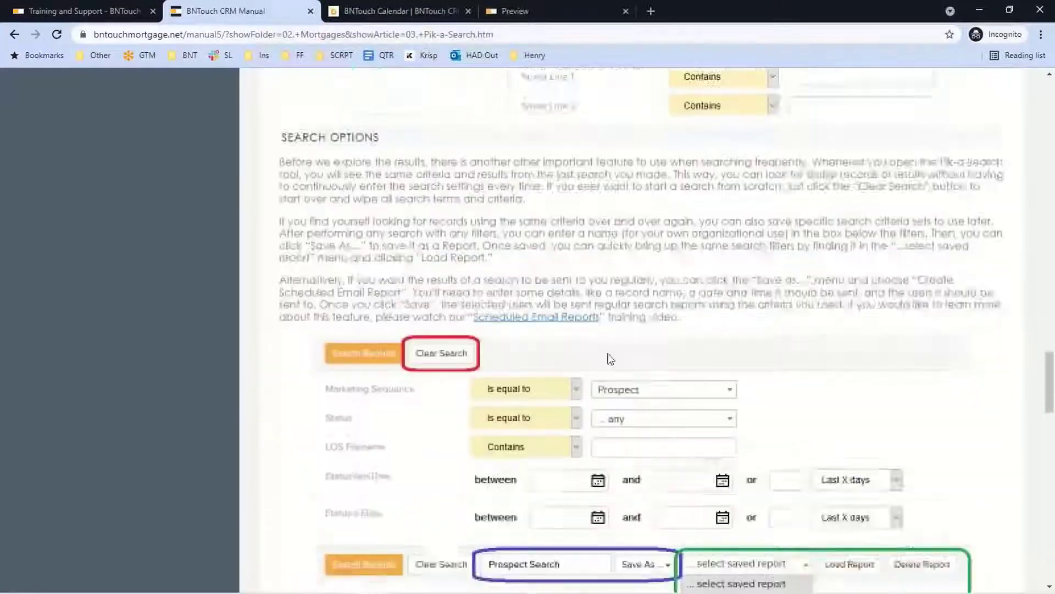
scroll(607, 357, down, 12)
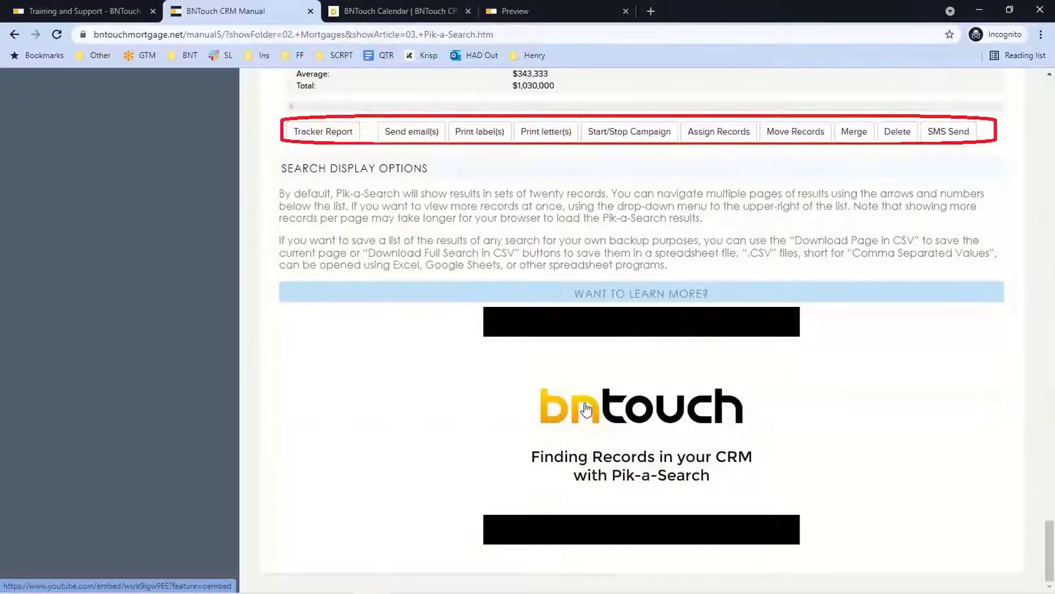
click(97, 14)
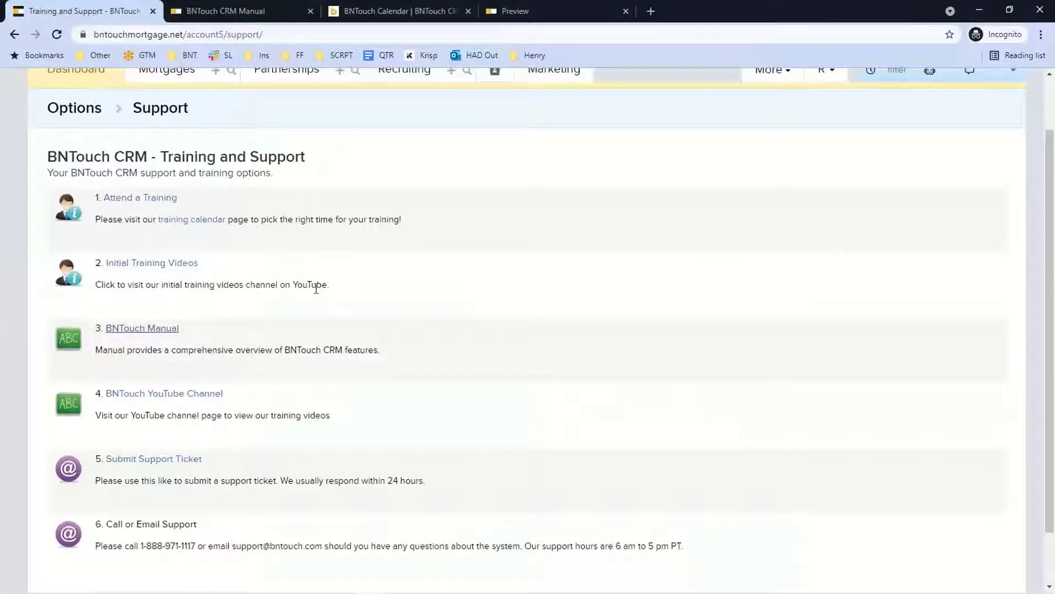
Browse the BNTouch - Mortgage CRM YouTube channel's uploaded videos, then return to Training and Support
click(164, 395)
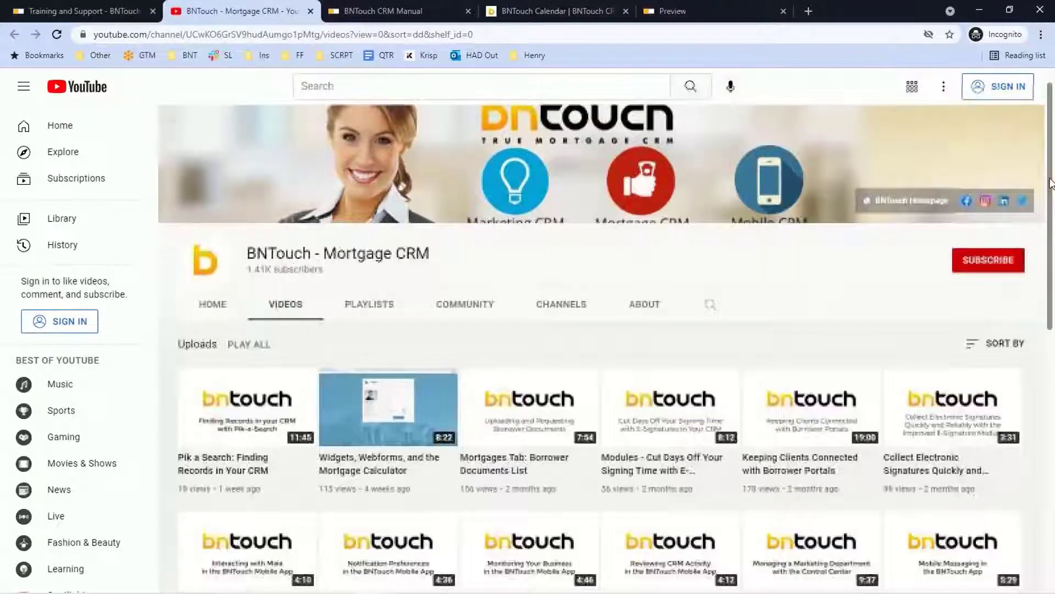
scroll(528, 220, down, 3)
click(97, 20)
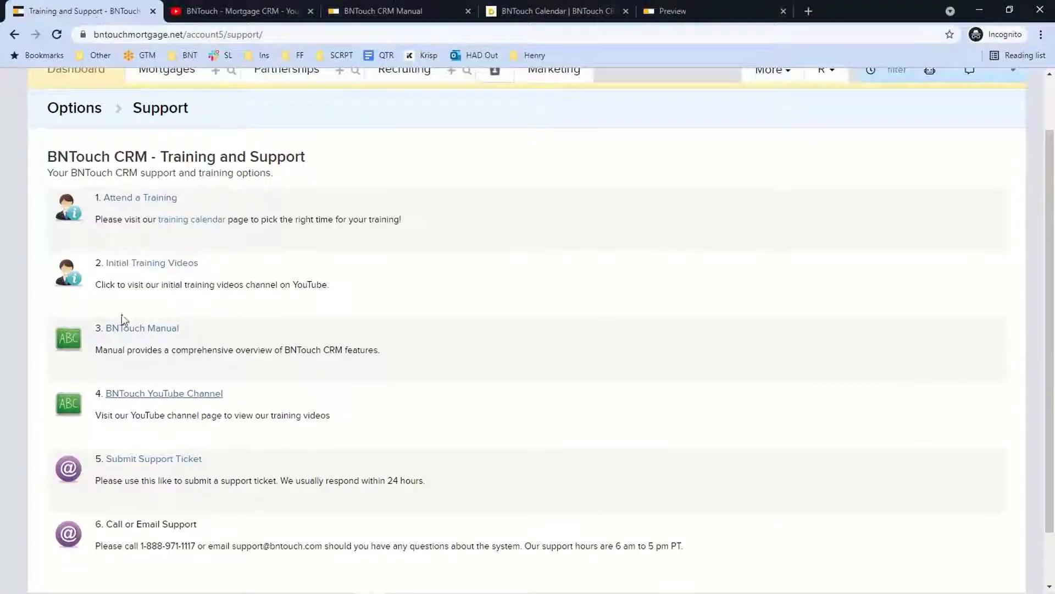
click(237, 6)
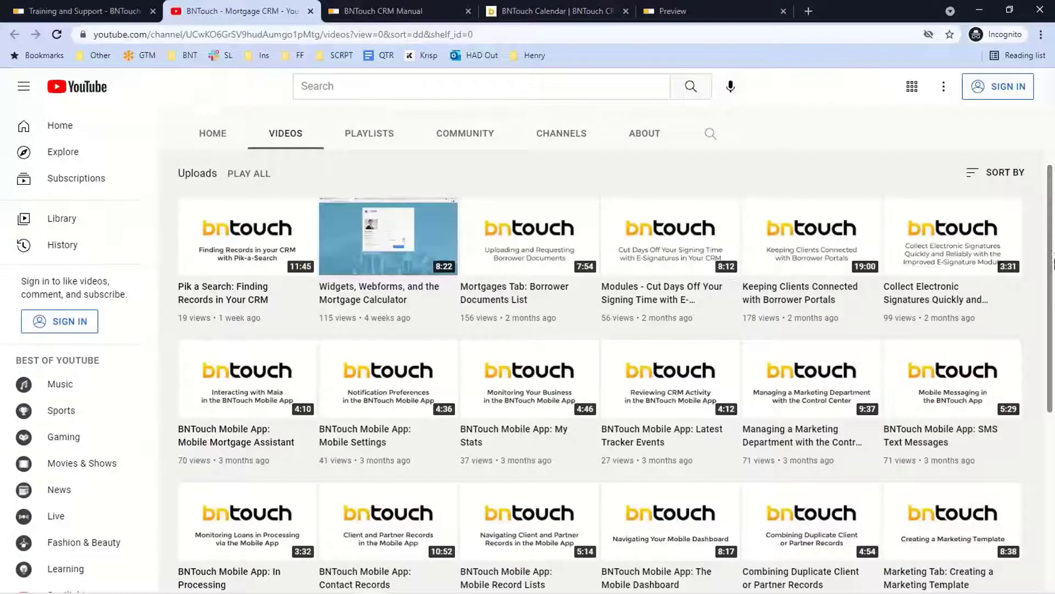
scroll(1052, 255, down, 7)
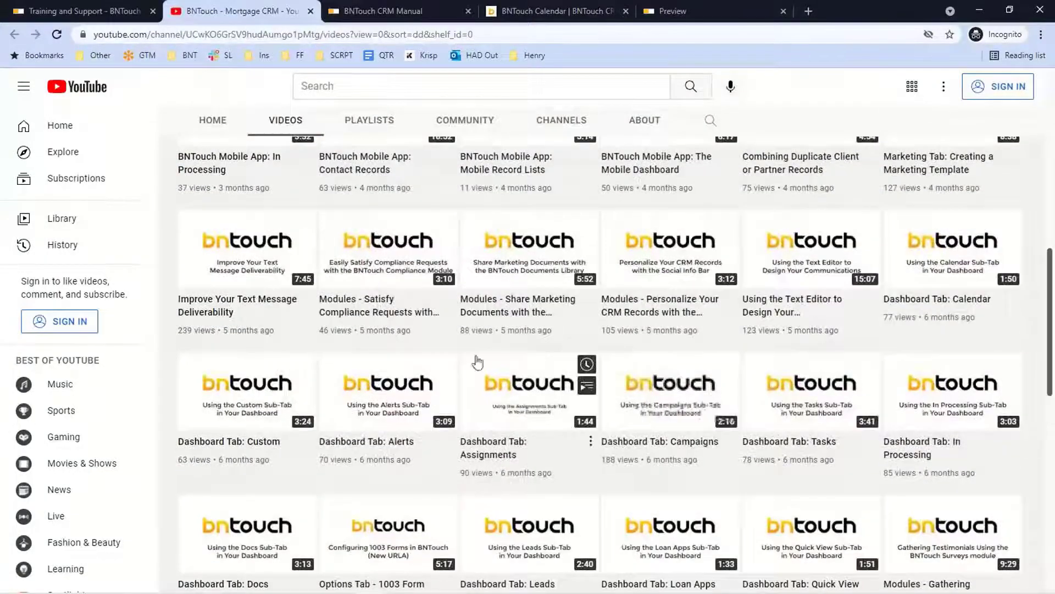
scroll(484, 308, up, 5)
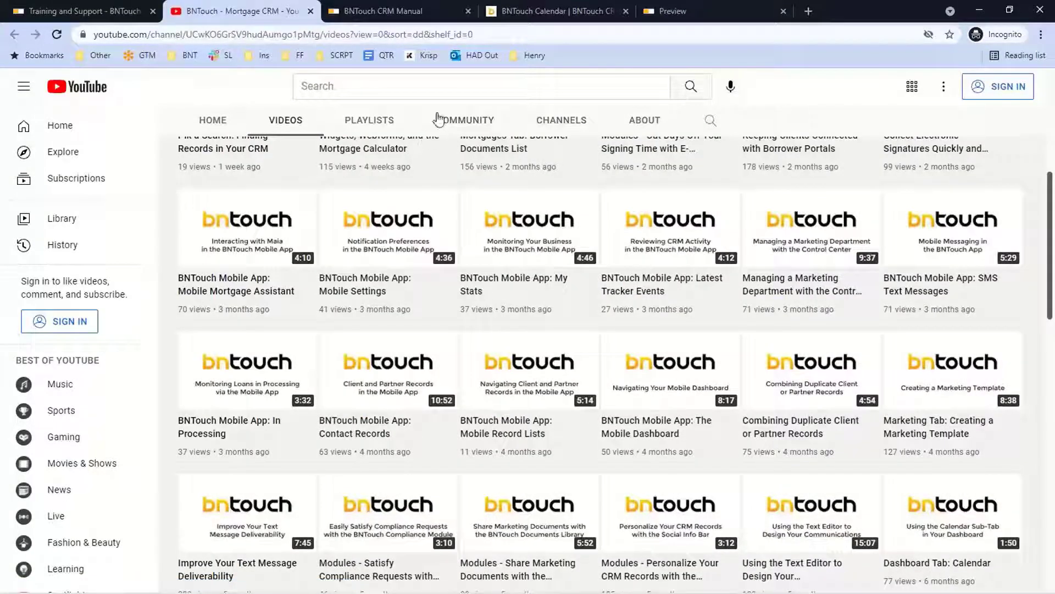
click(99, 14)
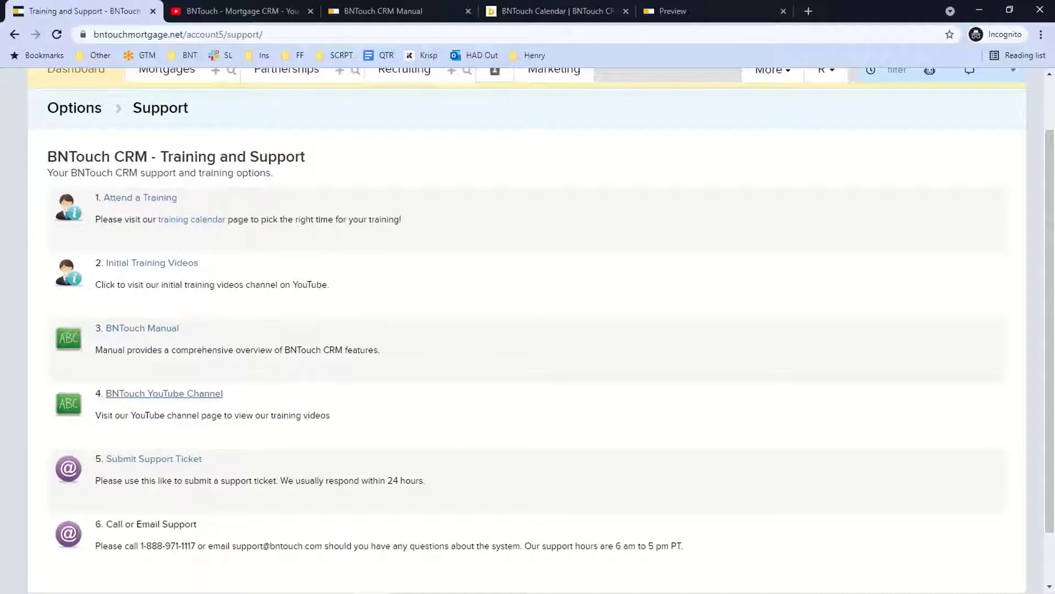
From the Marketing campaigns list, open the steps of CE: Extended New Lead Campaign for Purchase
scroll(528, 329, up, 2)
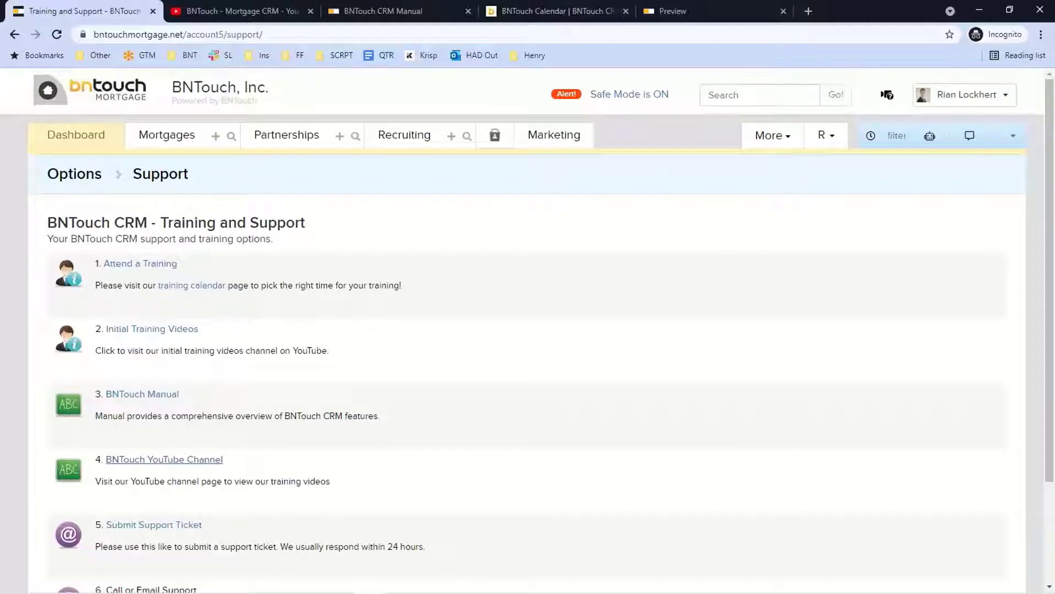
click(556, 139)
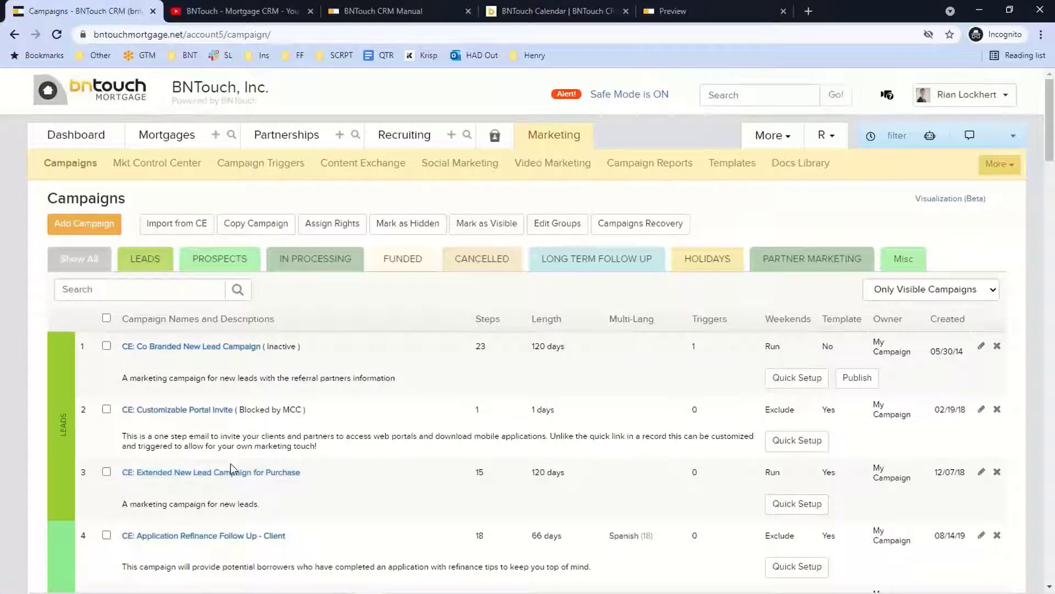
click(205, 475)
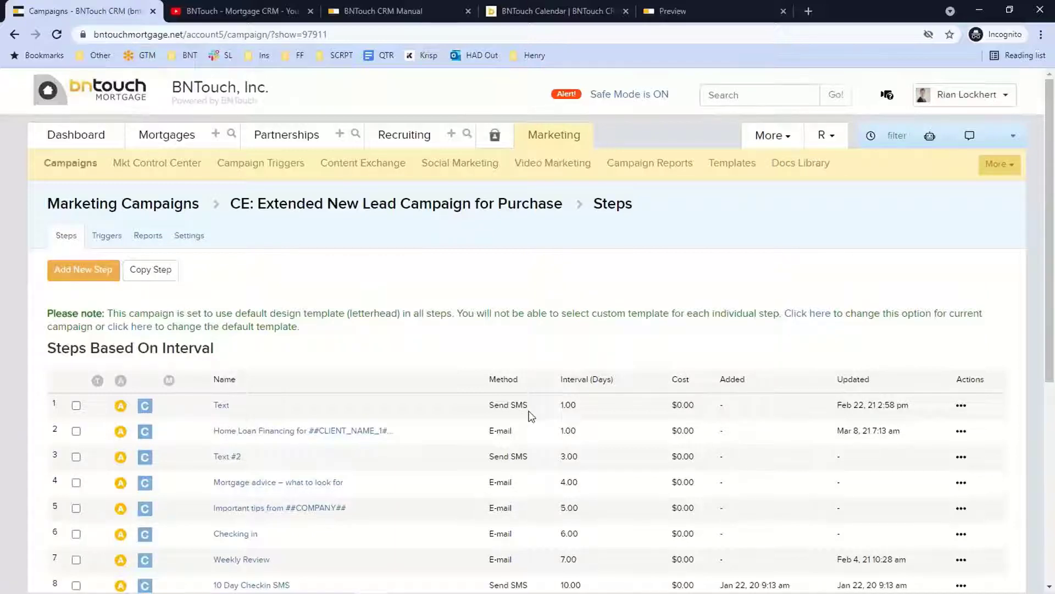
Bring up the actions menu for step 2 of the Extended New Lead Campaign
scroll(542, 412, down, 2)
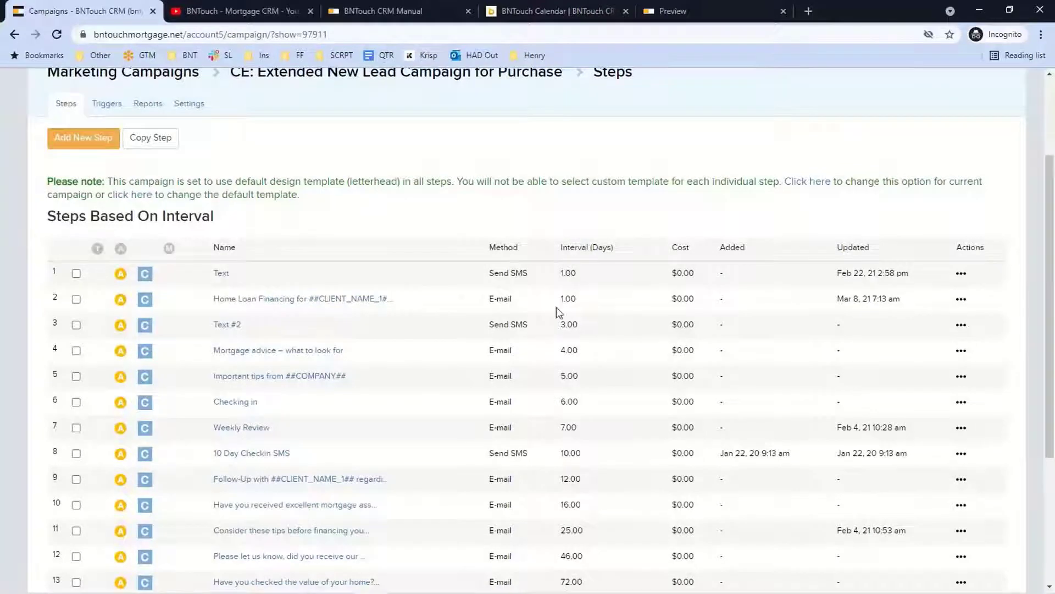
click(961, 299)
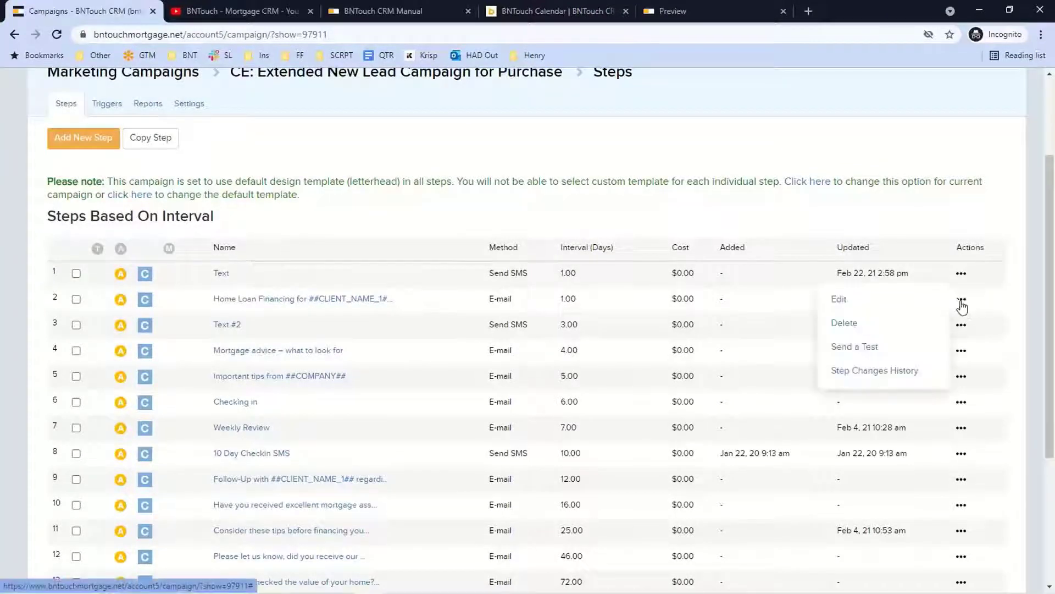
Edit the day-1 'Home Loan Financing for ##CLIENT_NAME_1##' e-mail, reviewing its subject and Custom Text
click(840, 302)
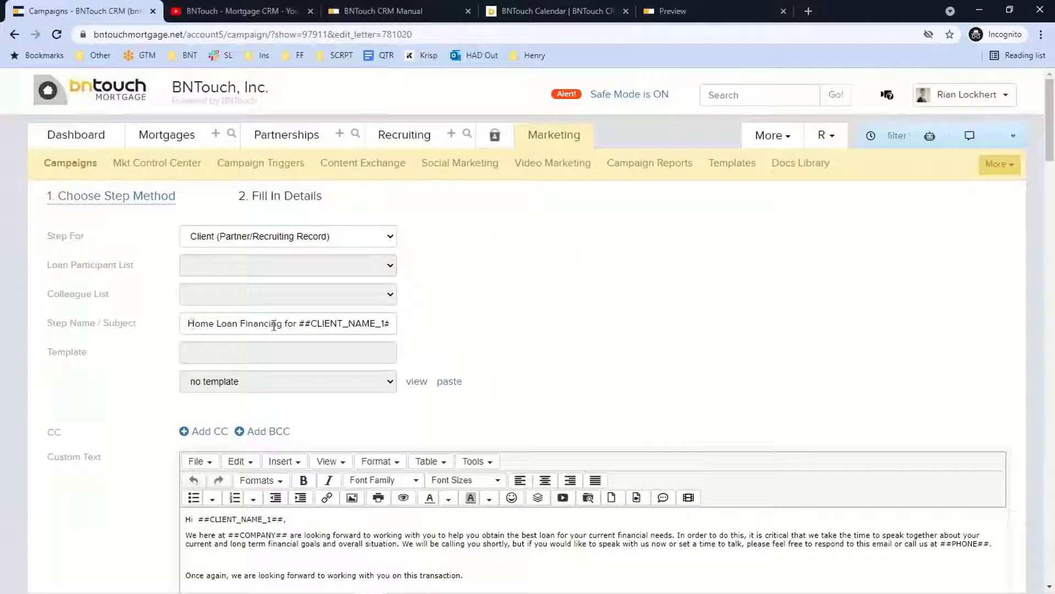
drag(300, 324, 420, 365)
scroll(401, 373, down, 2)
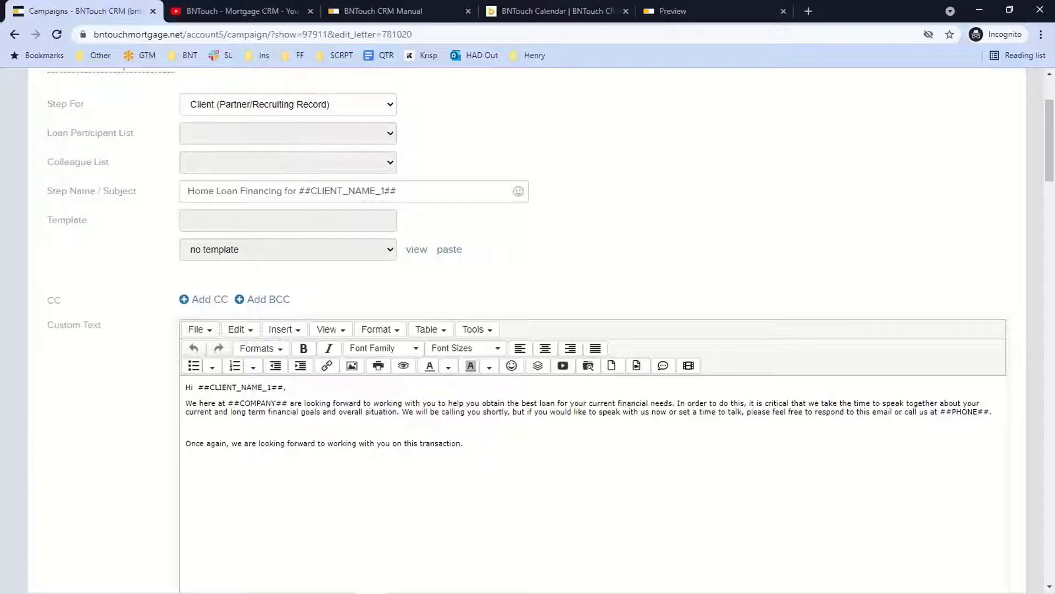
click(243, 201)
key(alt+Left)
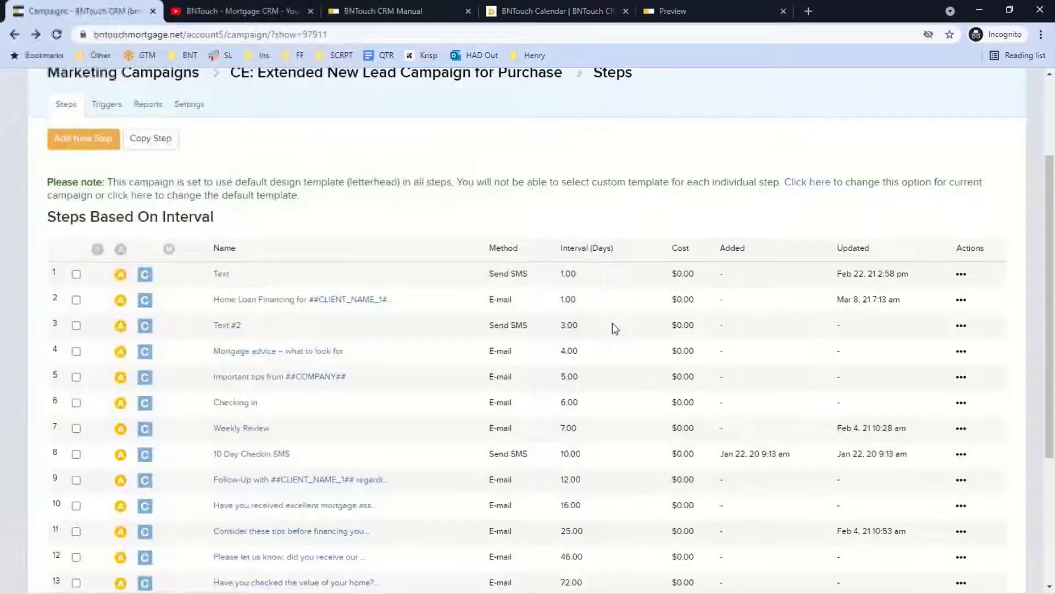
Scroll the steps list down to the day-100 Purchase Opportunity and day-120 e-mail
scroll(580, 247, down, 1)
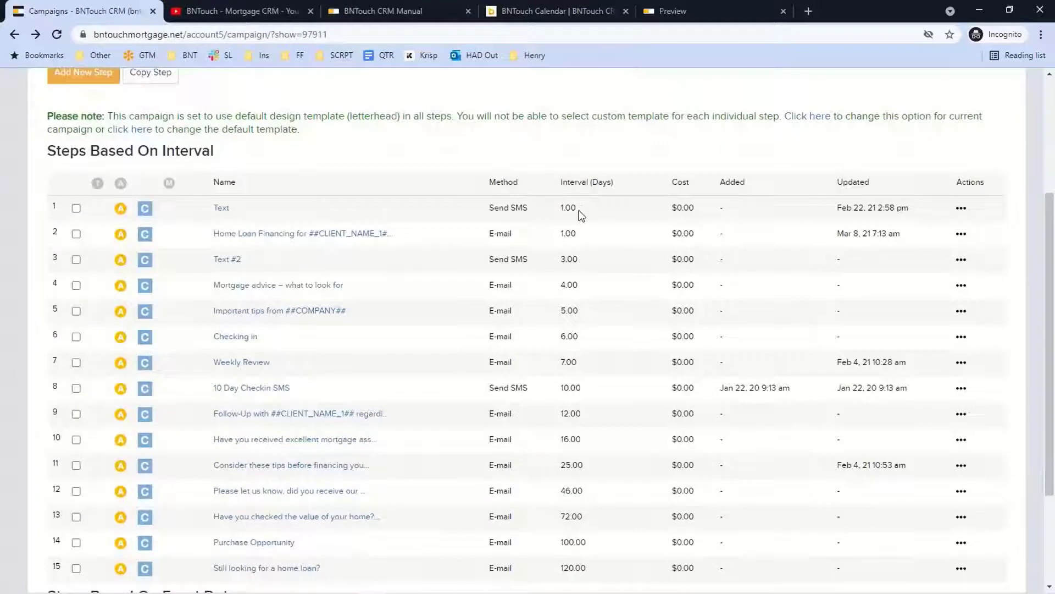